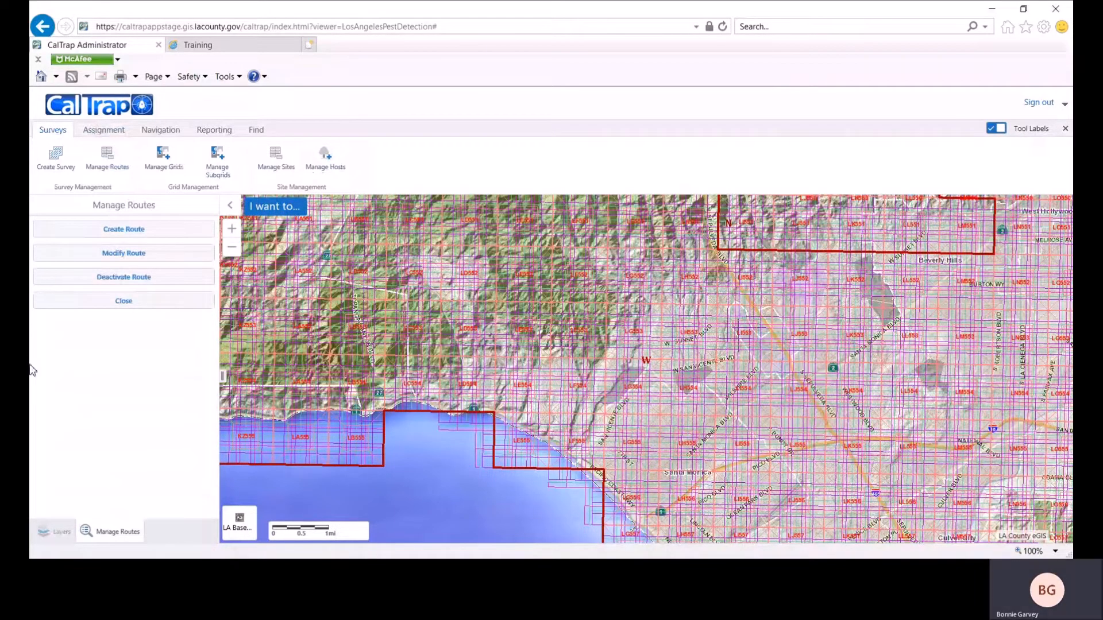
Step: Turn off the Subgrids layer so the map no longer displays it
left_click(55, 533)
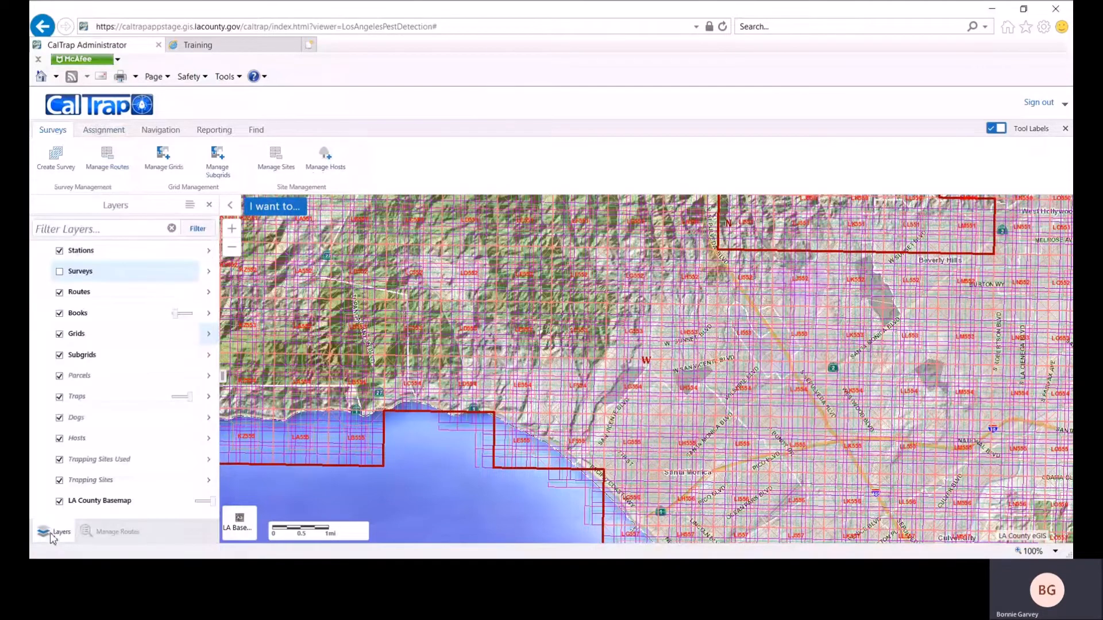
left_click(60, 356)
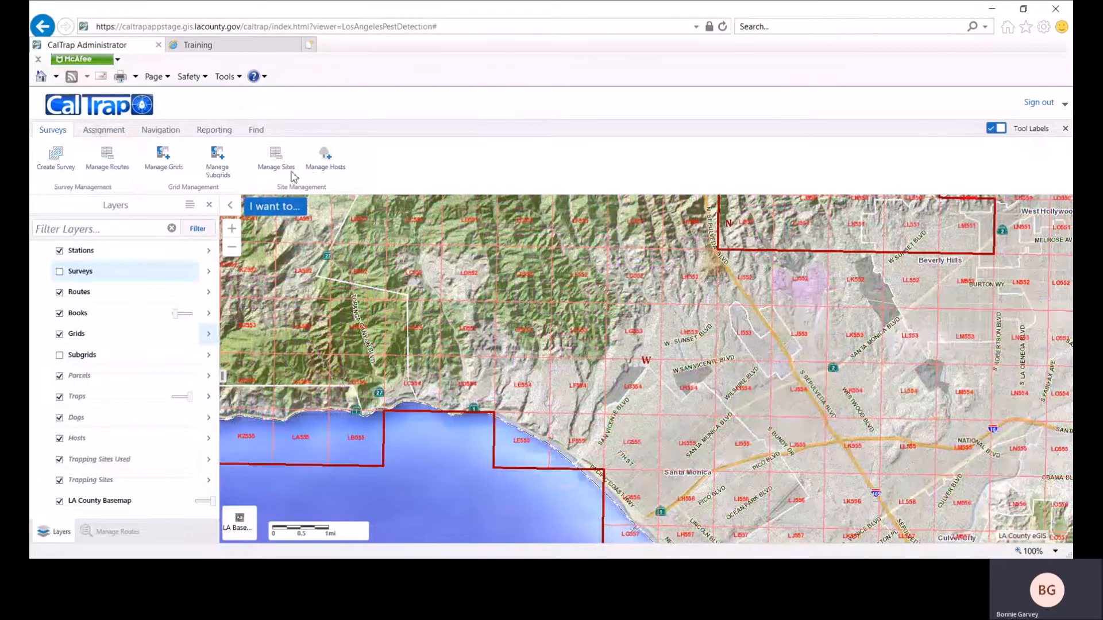
Step: Start a new route named "19-Demo Route 99" for the West station with survey set "Demo 11.24.2020 Survey FF Set"
left_click(115, 166)
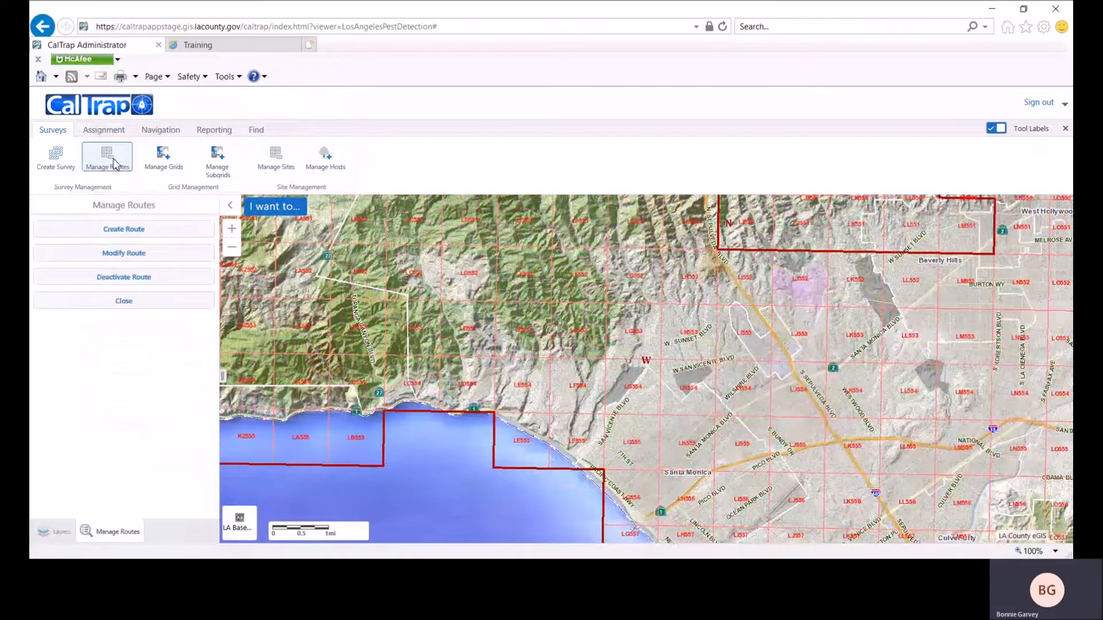
left_click(119, 231)
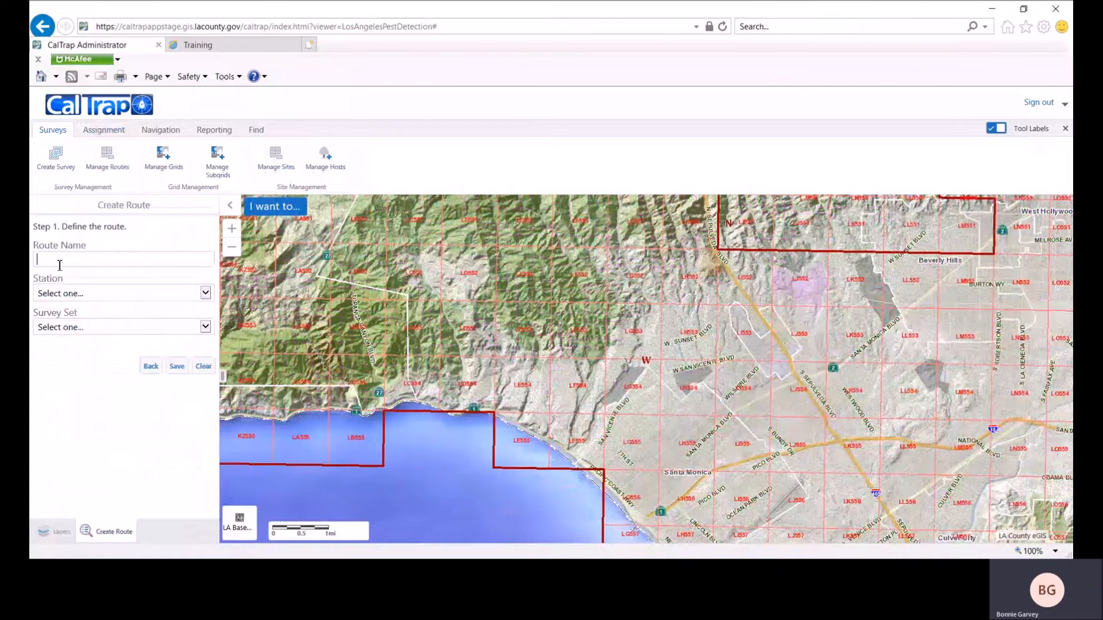
type("19-Demo R")
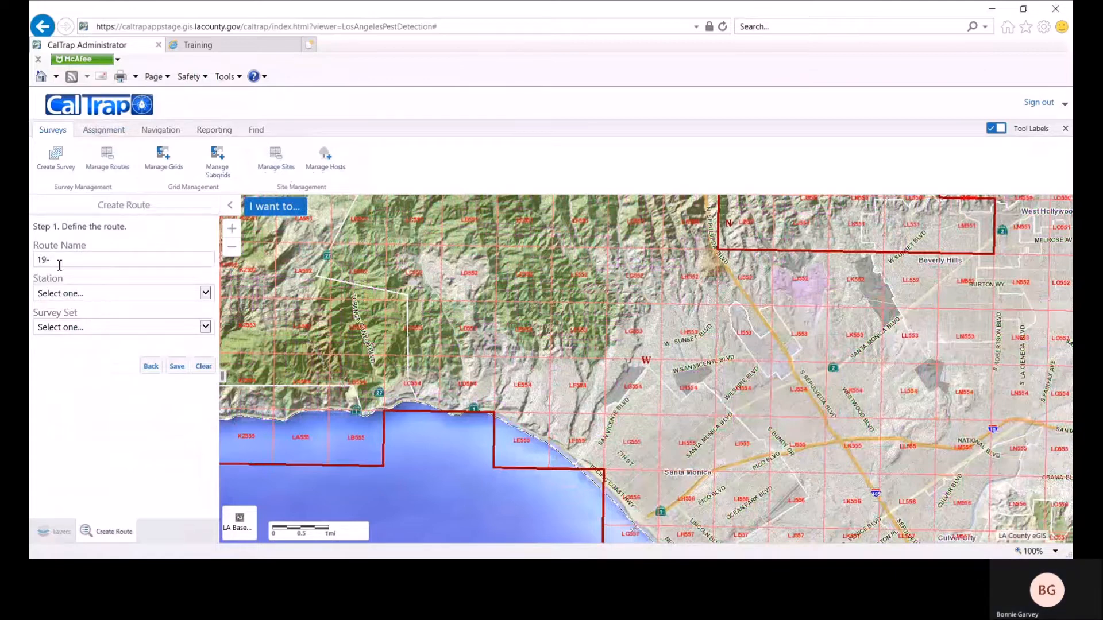
type("oute 99")
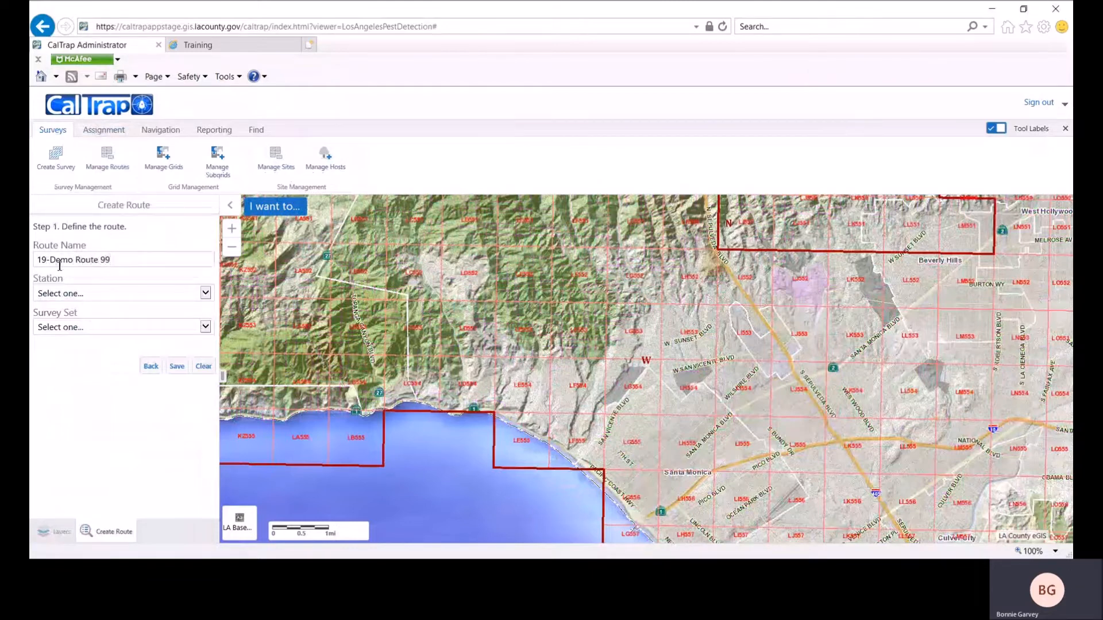
left_click(207, 294)
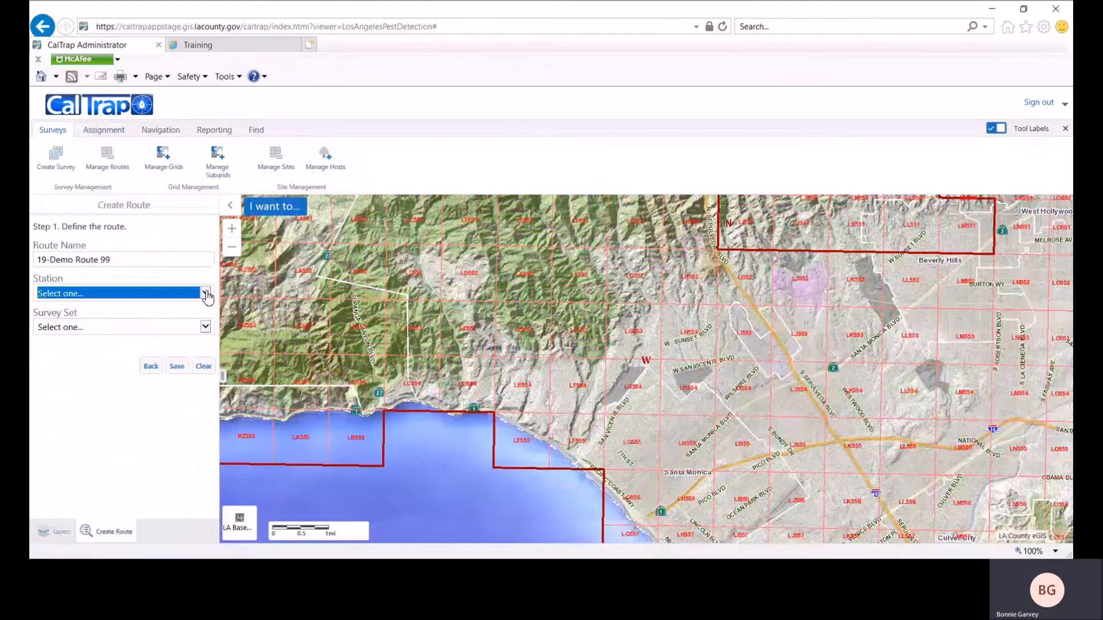
left_click(165, 354)
left_click(206, 327)
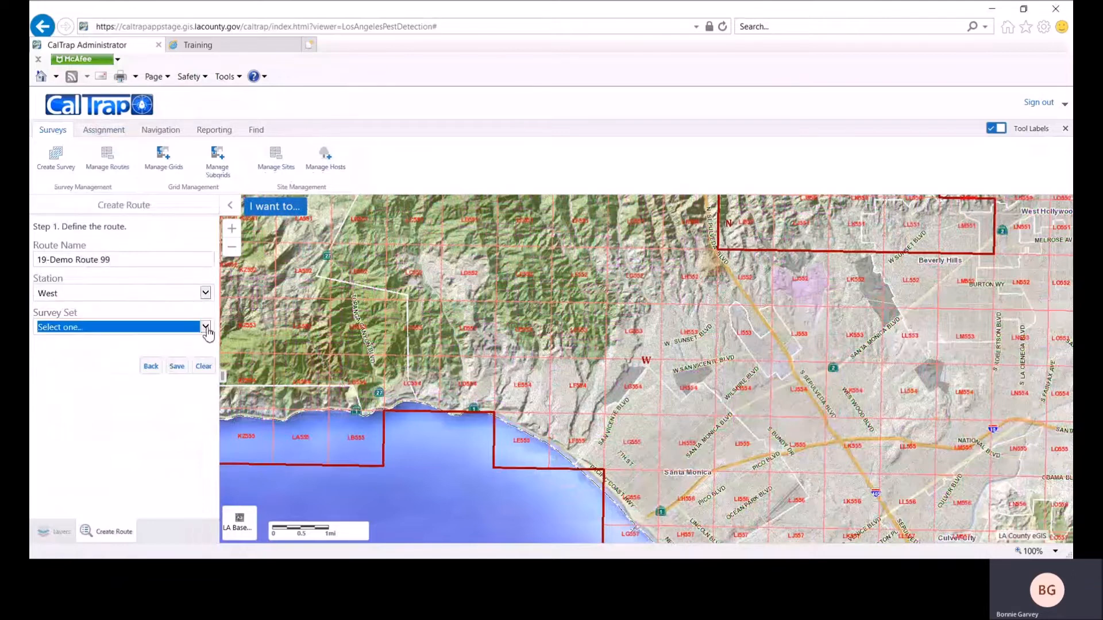
left_click(150, 342)
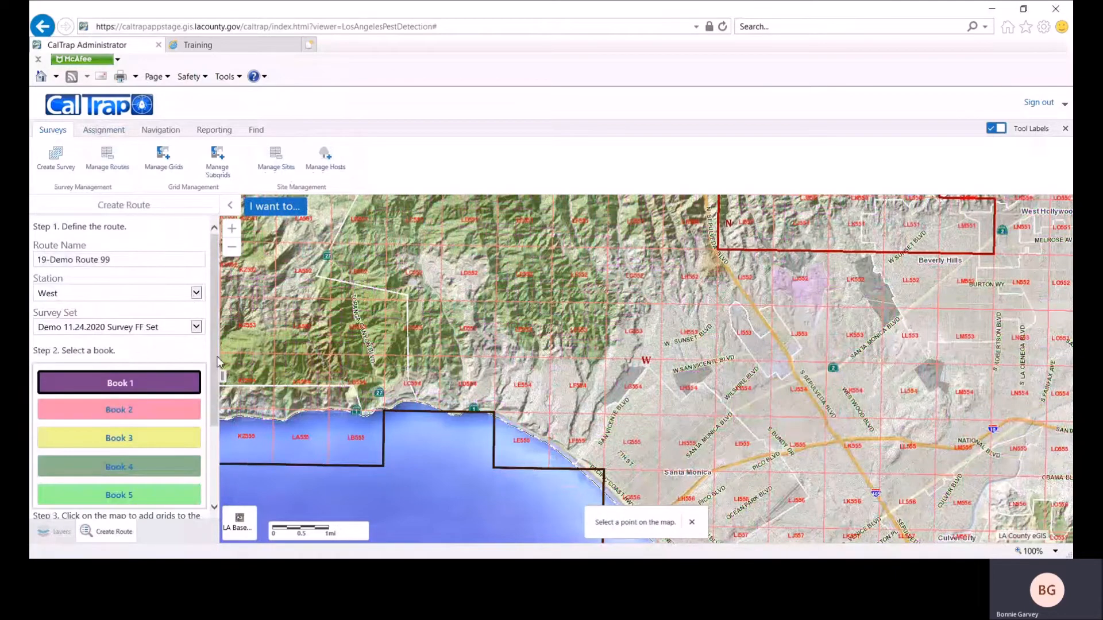
Step: Assign the four adjoining grids LD552, LE552, LF552 and LG552 to Book 1, leaving out the separate grid LL552
scroll(213, 356, "down", 1)
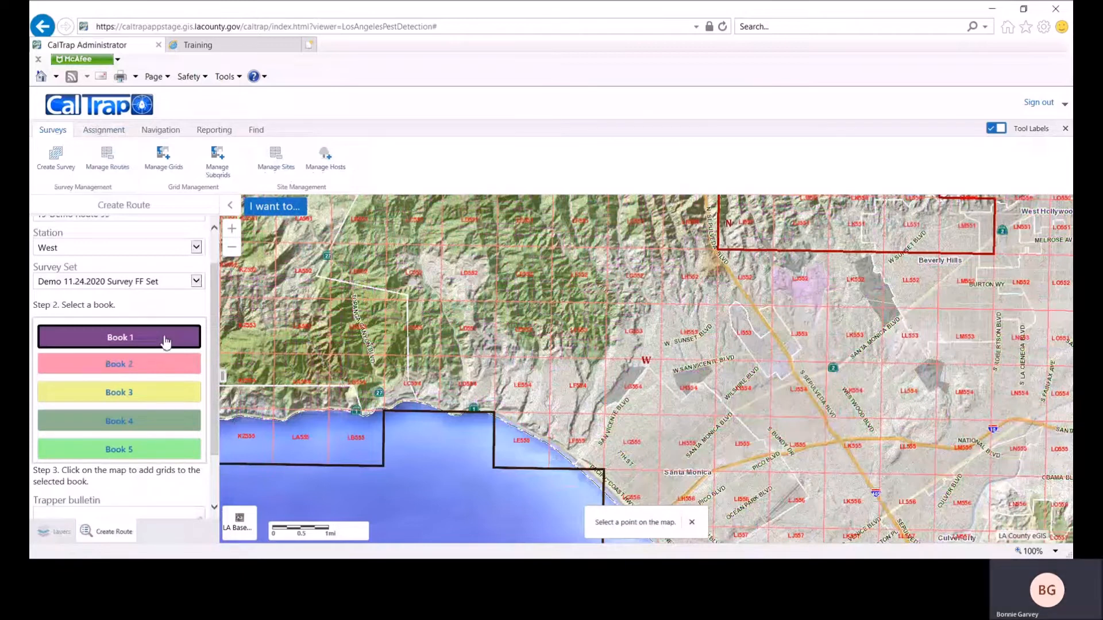
left_click(476, 279)
left_click(527, 283)
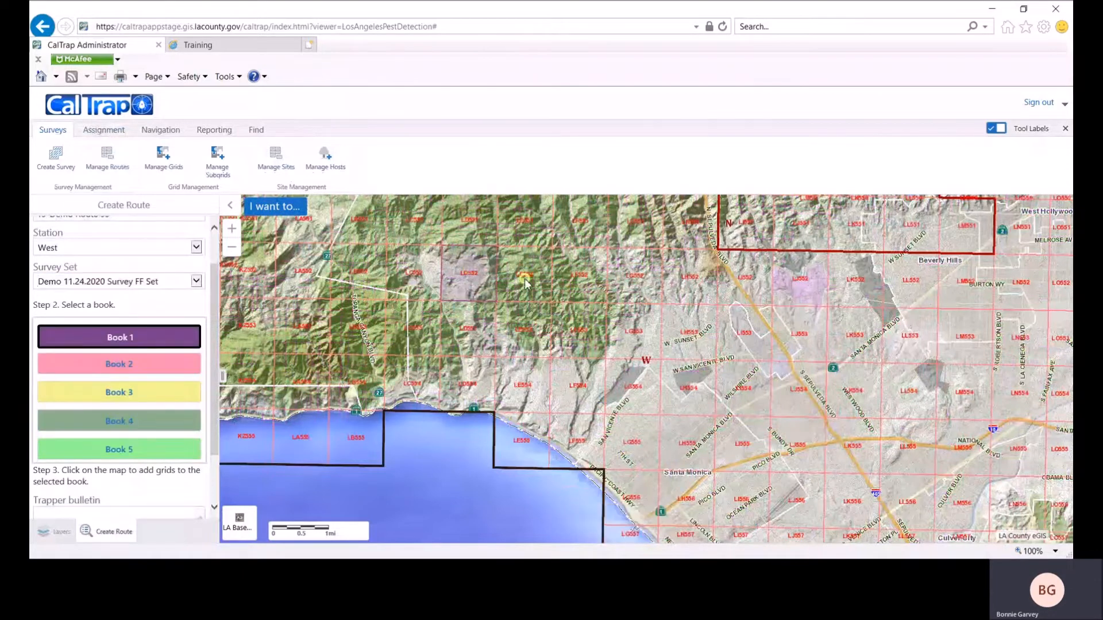
left_click(578, 280)
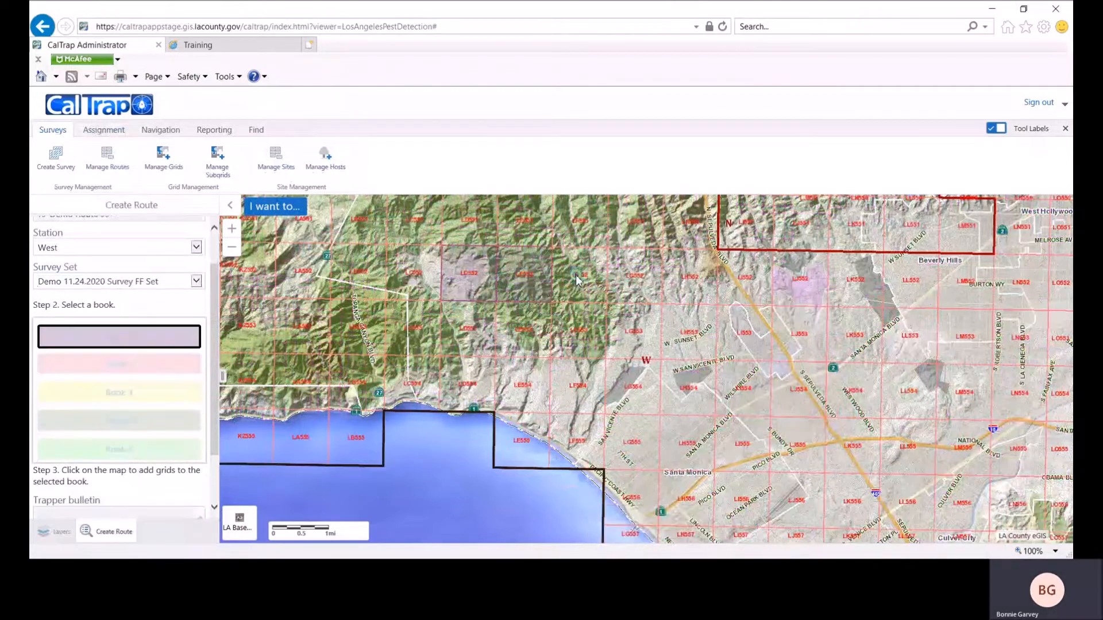
left_click(630, 280)
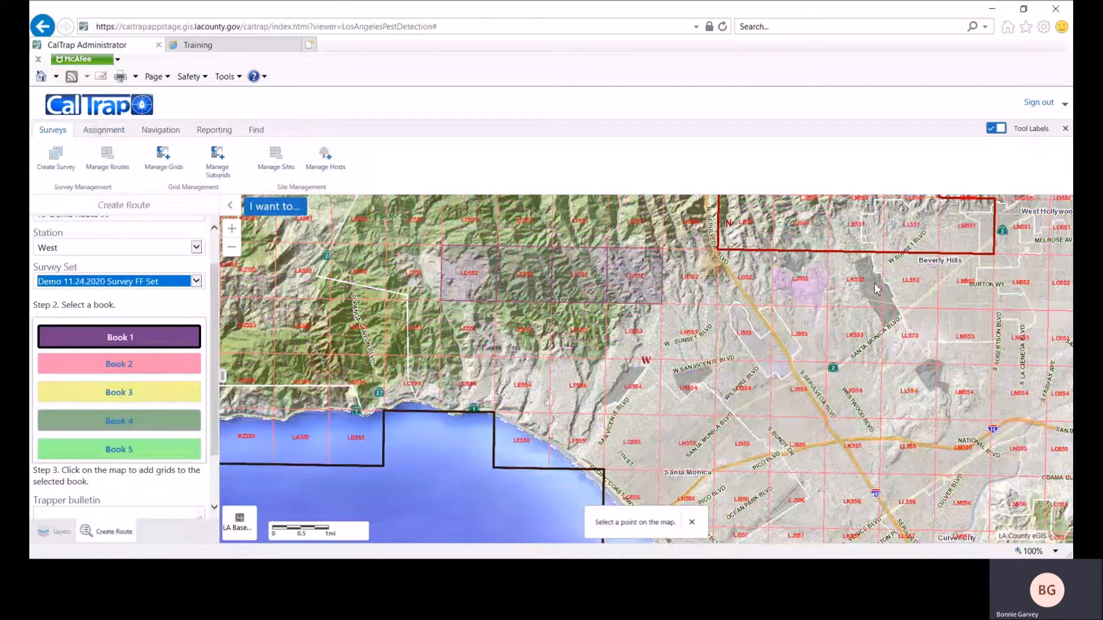
left_click(913, 282)
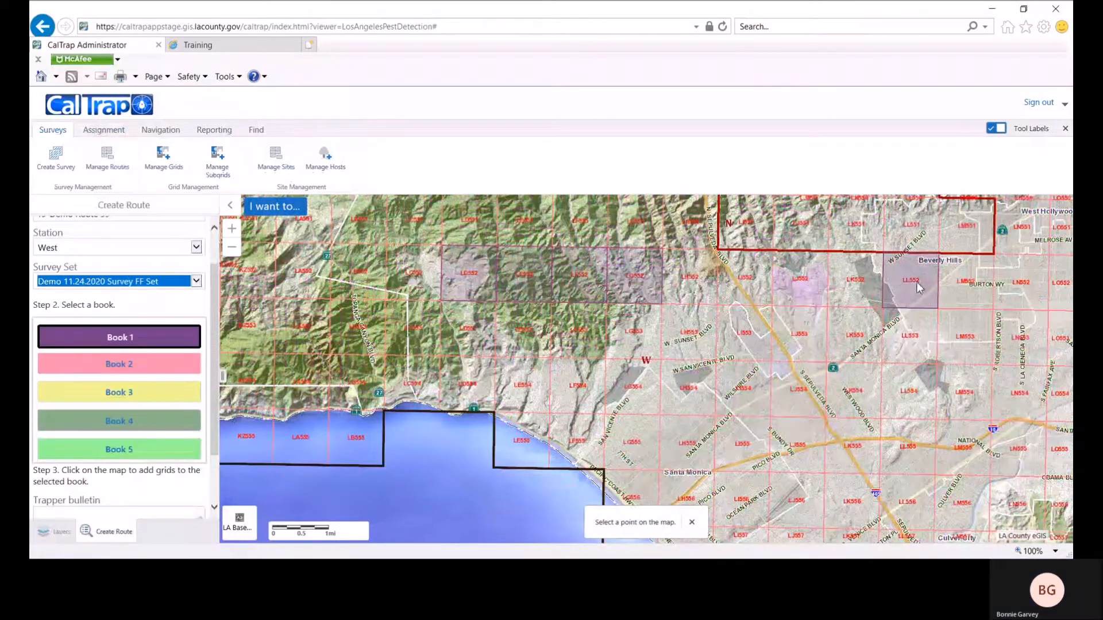
left_click(913, 286)
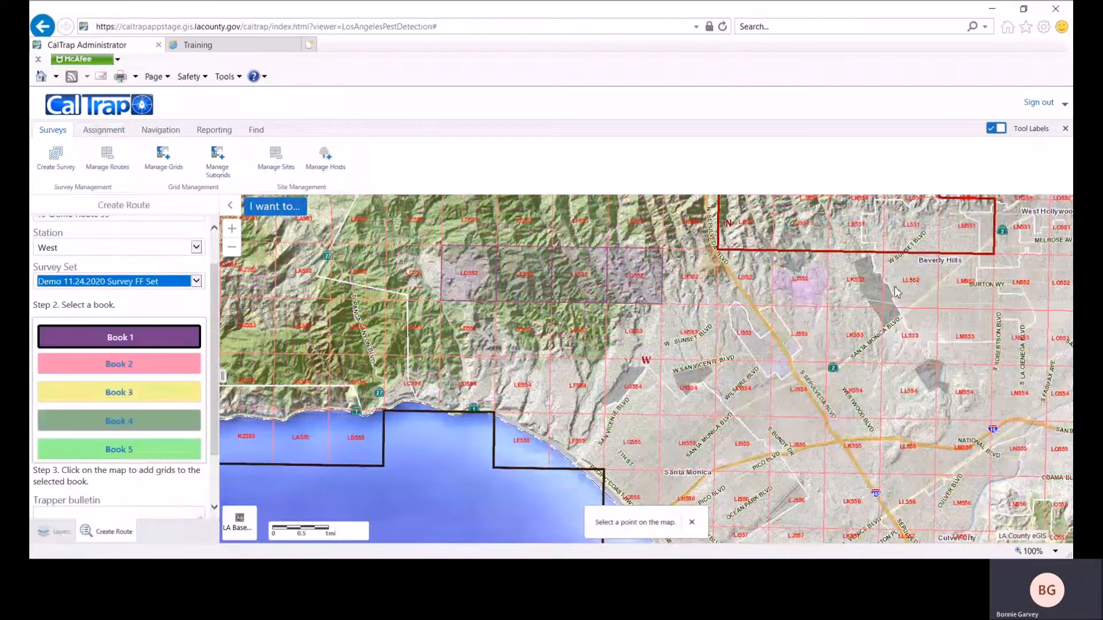
Step: Assign grids LD553, LE553 and LF553, directly below the first row, to Book 2
left_click(152, 365)
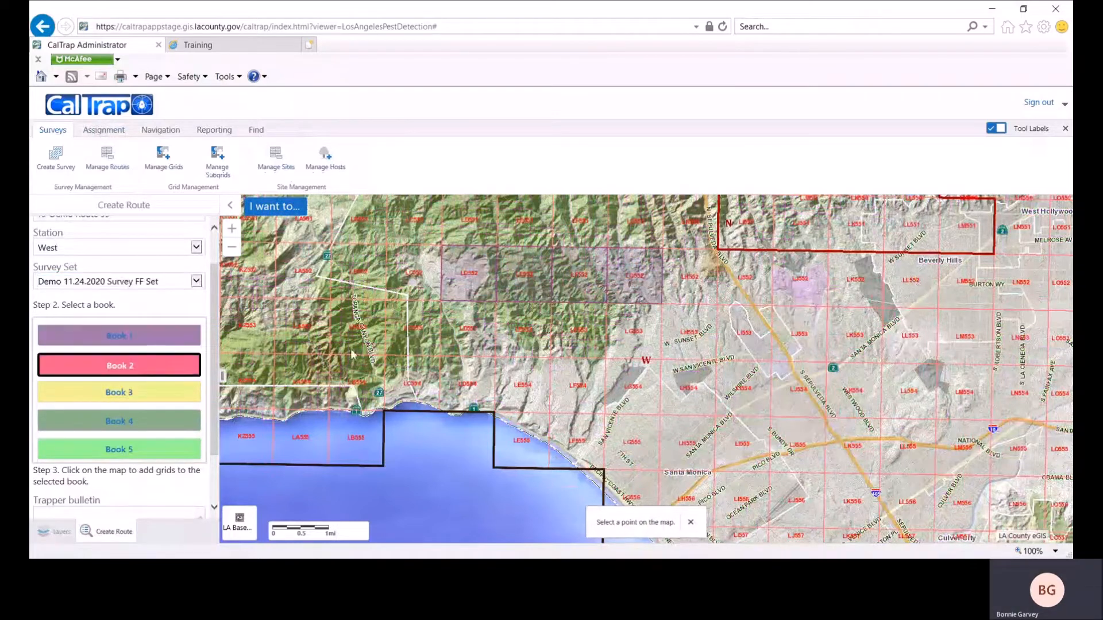
left_click(467, 327)
left_click(519, 336)
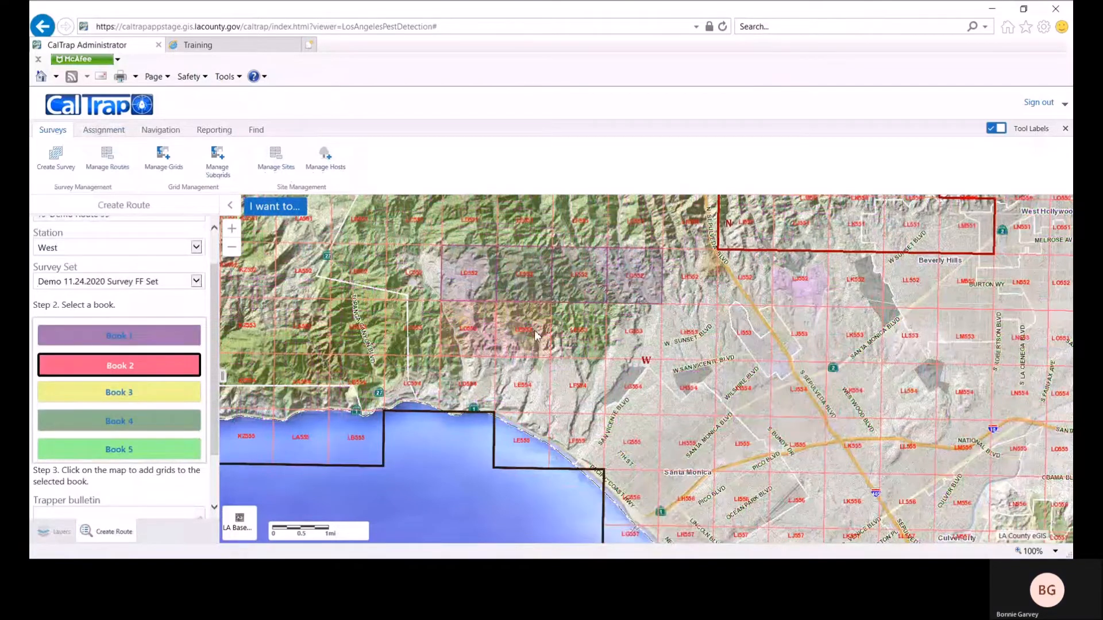
left_click(572, 336)
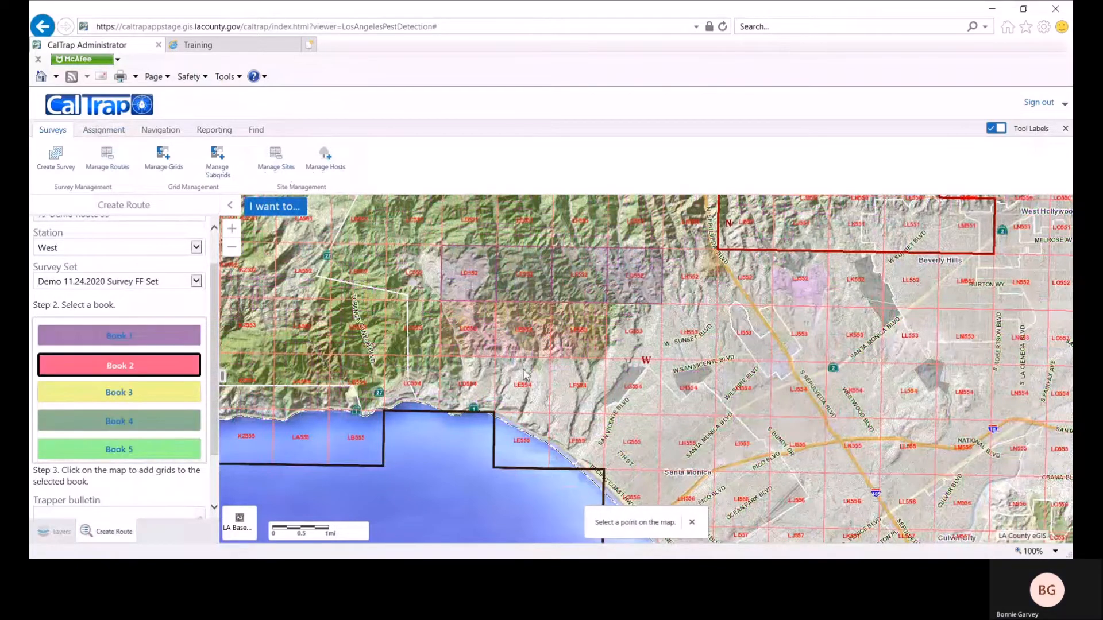
Step: Assign grids LD554, LE554 and LF554, directly below the Book 2 grids, to Book 3
left_click(149, 396)
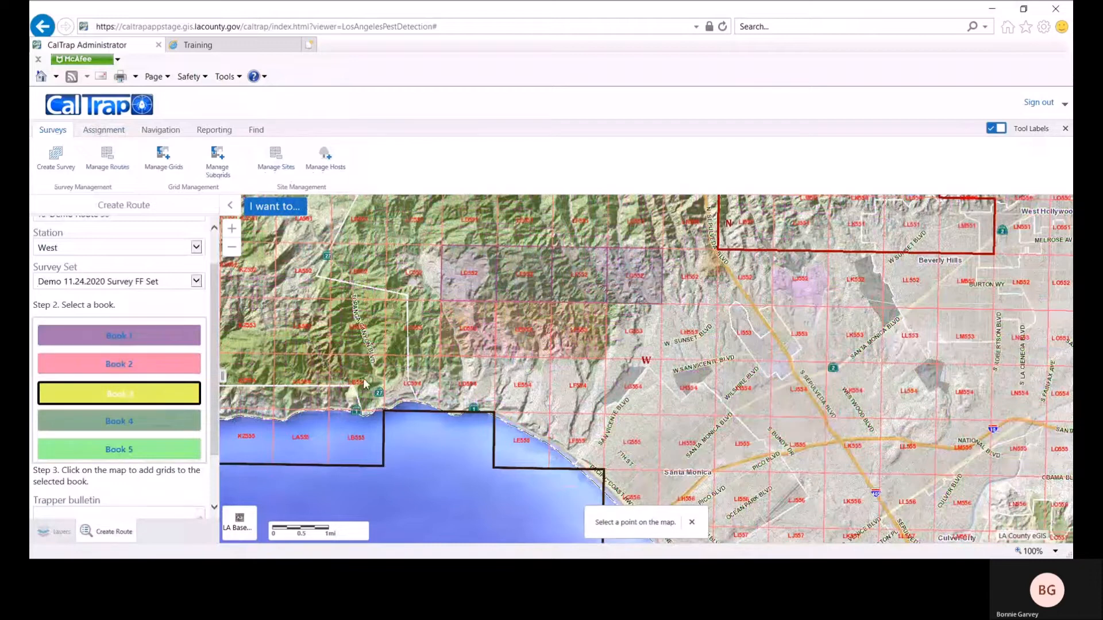
left_click(464, 389)
left_click(529, 388)
left_click(562, 391)
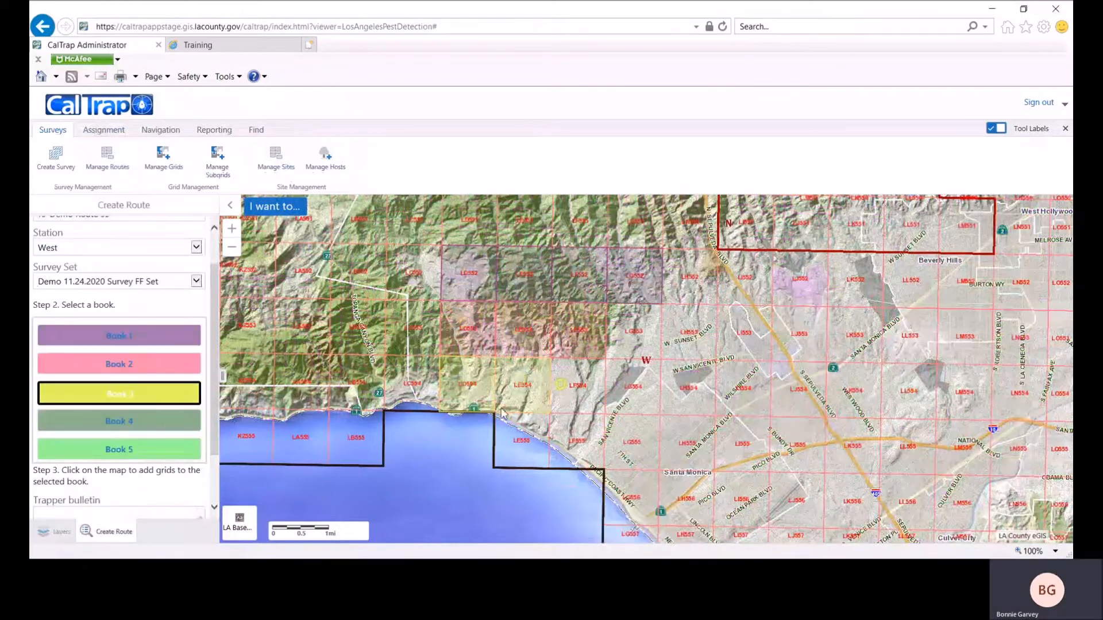
Step: Assign the three grids LG554, LH554 and LI554, directly east of the Book 3 grids, to Book 4
left_click(152, 422)
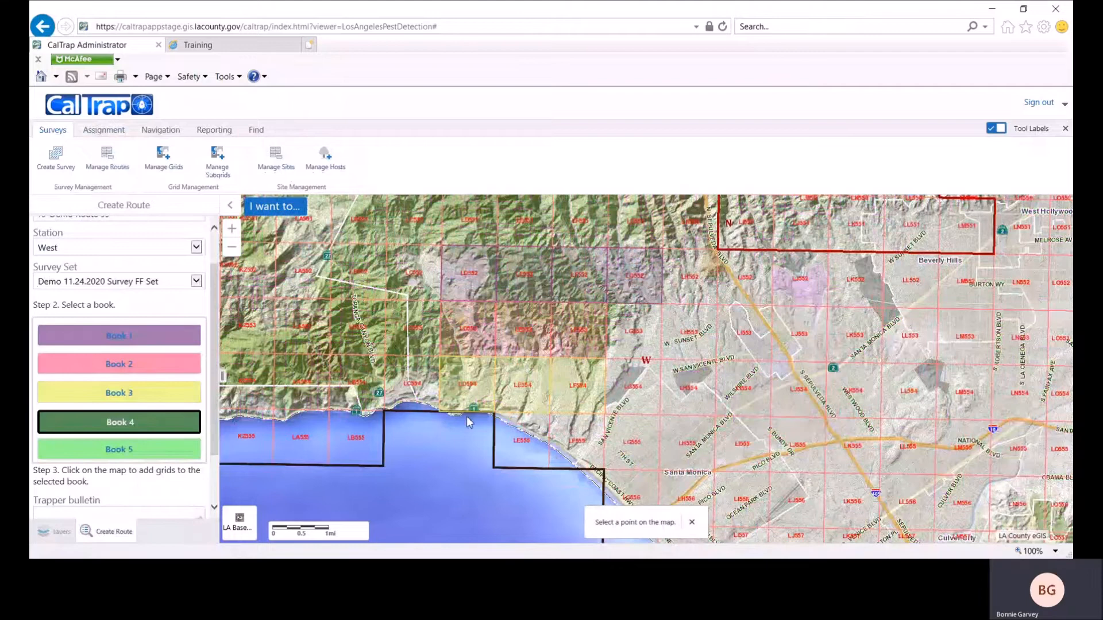
left_click(622, 399)
left_click(700, 382)
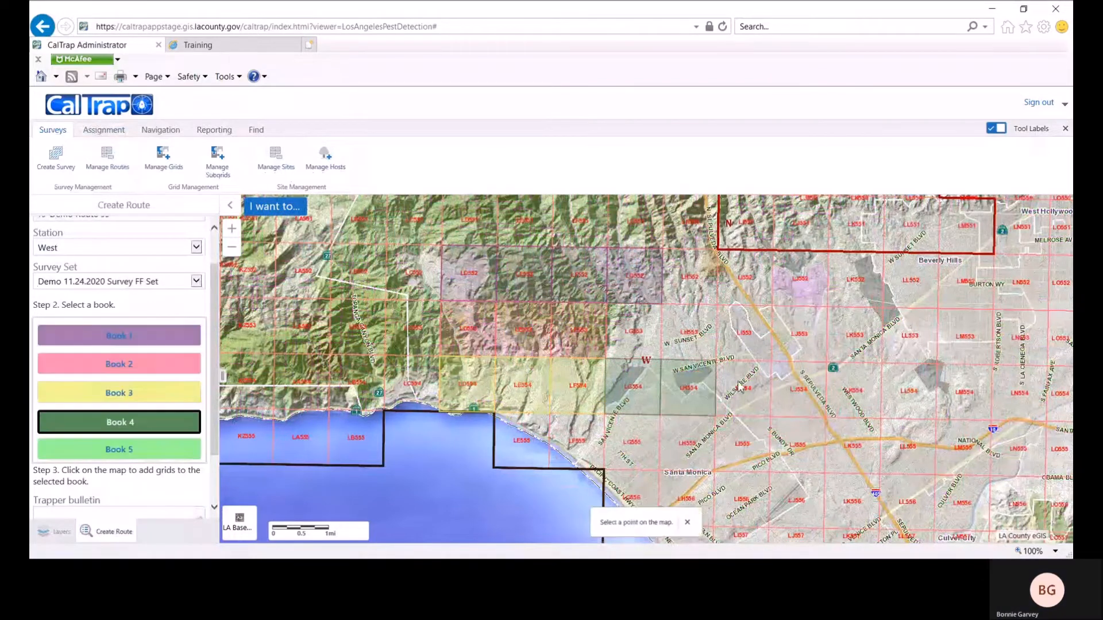
Step: Assign the coastal grids LE555, LF555 and LG555 to Book 5
left_click(157, 451)
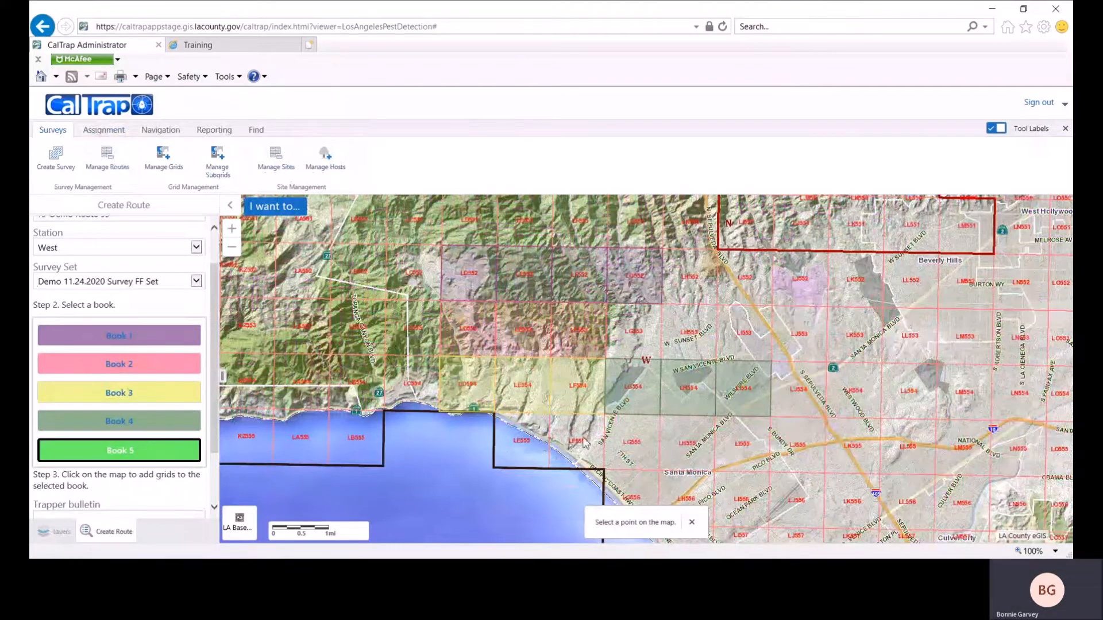
left_click(535, 443)
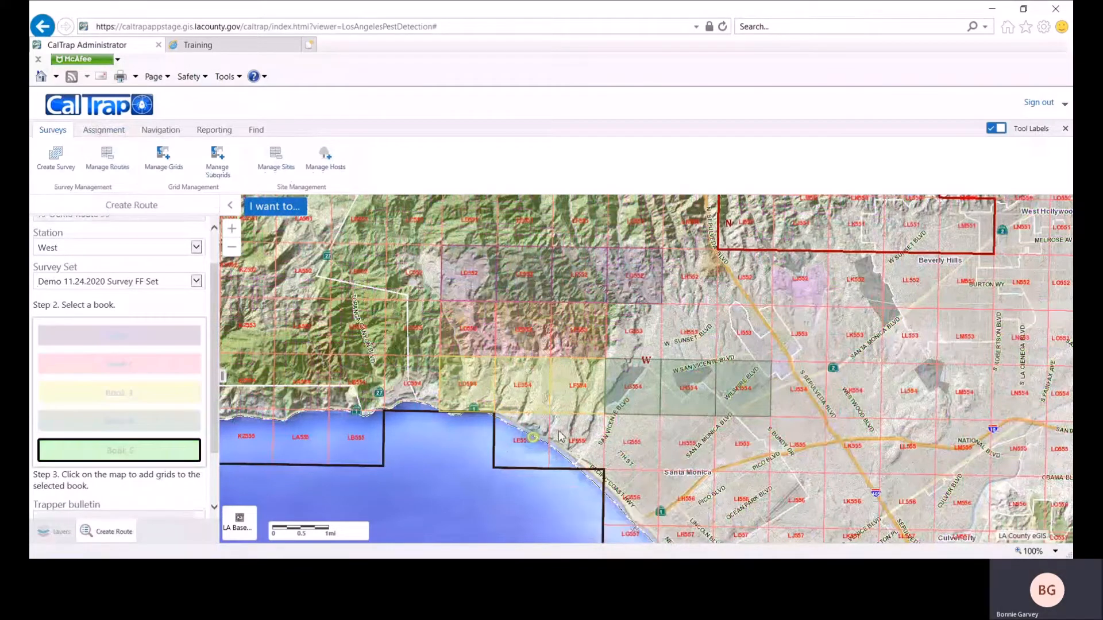
left_click(625, 442)
Step: Enter "Hello" as the trapper bulletin, save the new route and dismiss the confirmation
scroll(120, 374, "down", 2)
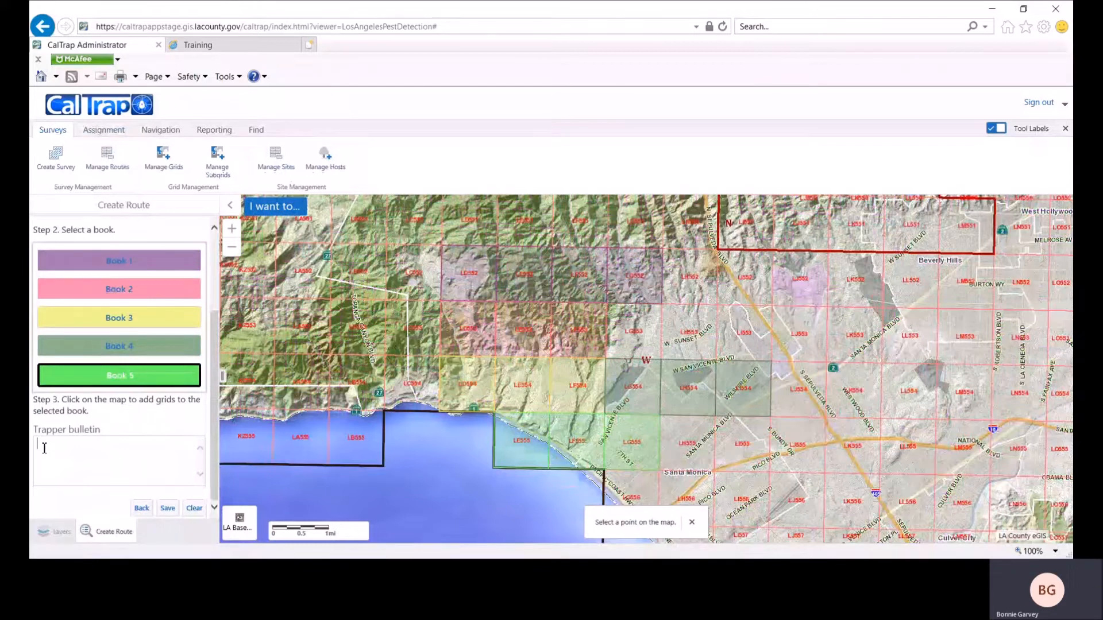
type("Hello")
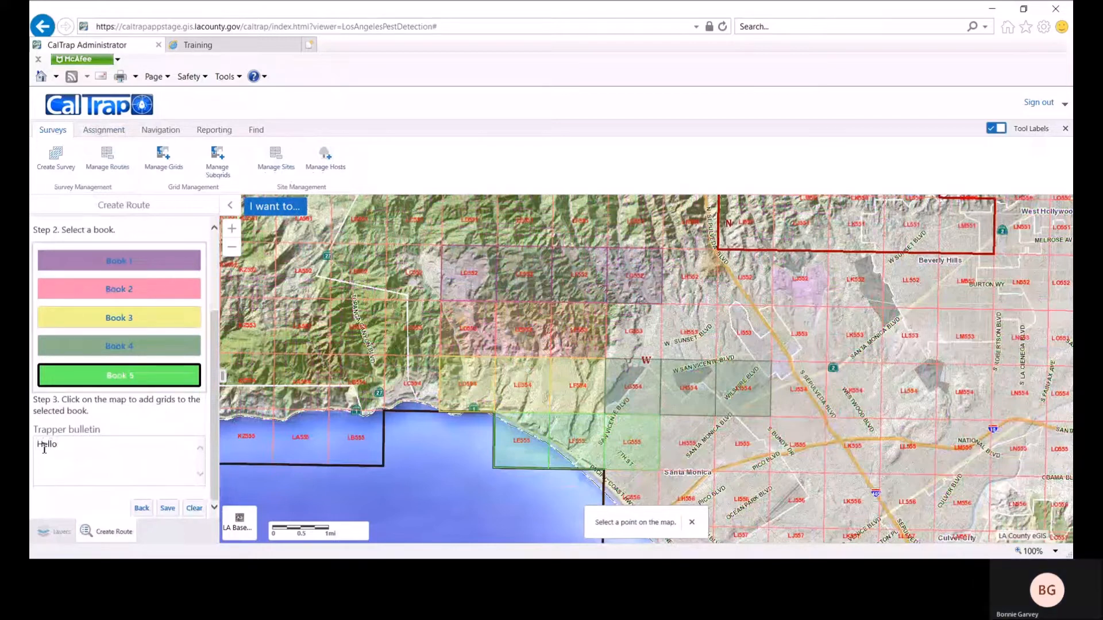
left_click(168, 508)
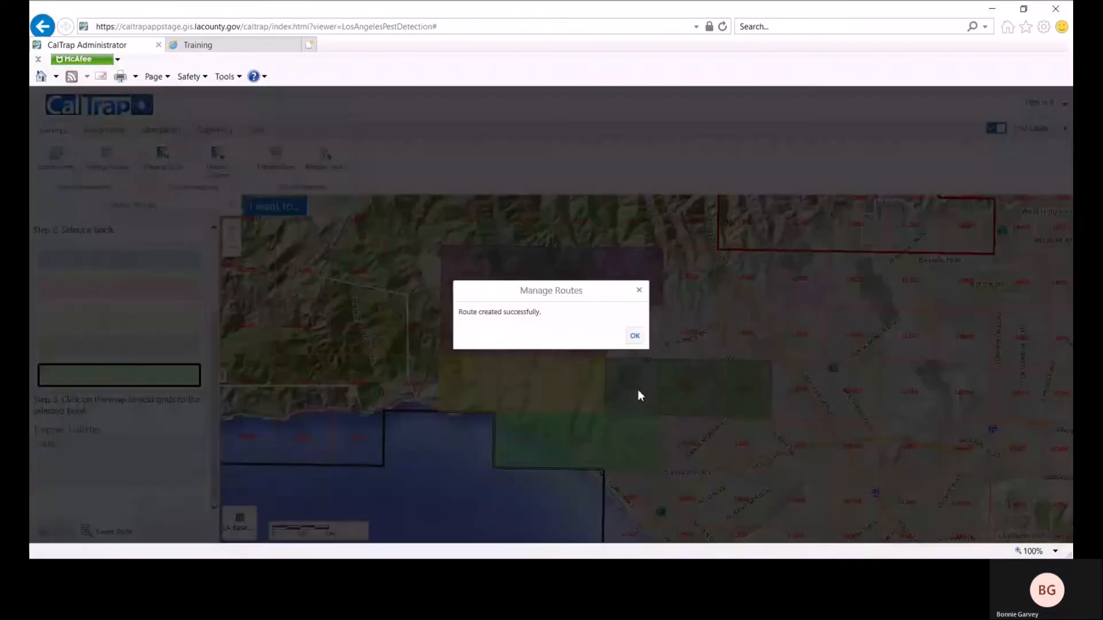
left_click(635, 337)
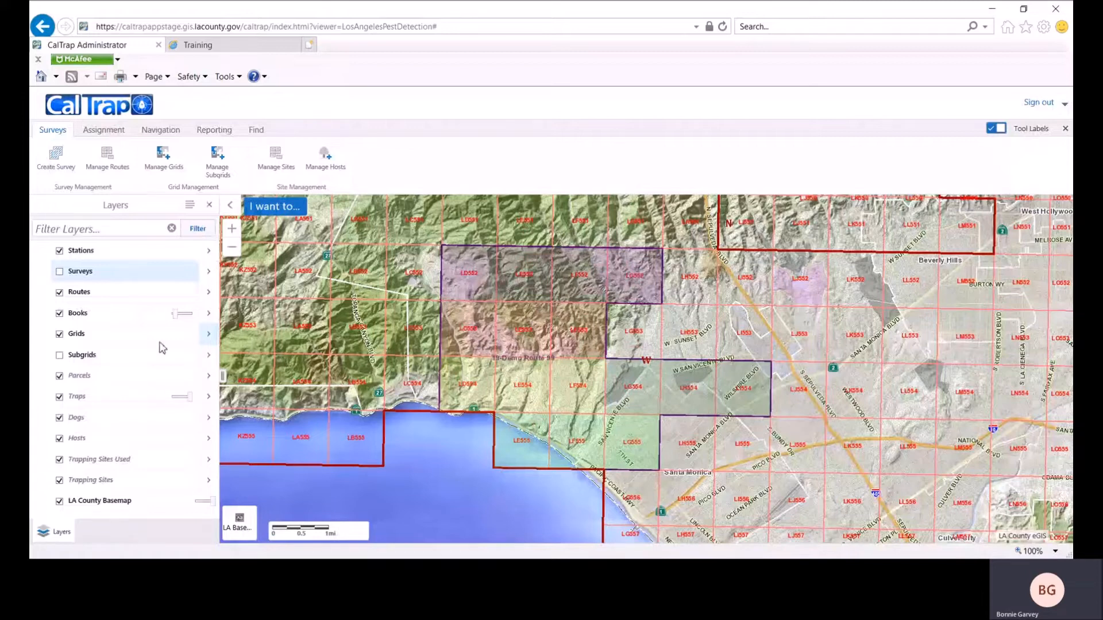
Step: Open the user assignment for route 19-Demo Route 99
left_click(96, 132)
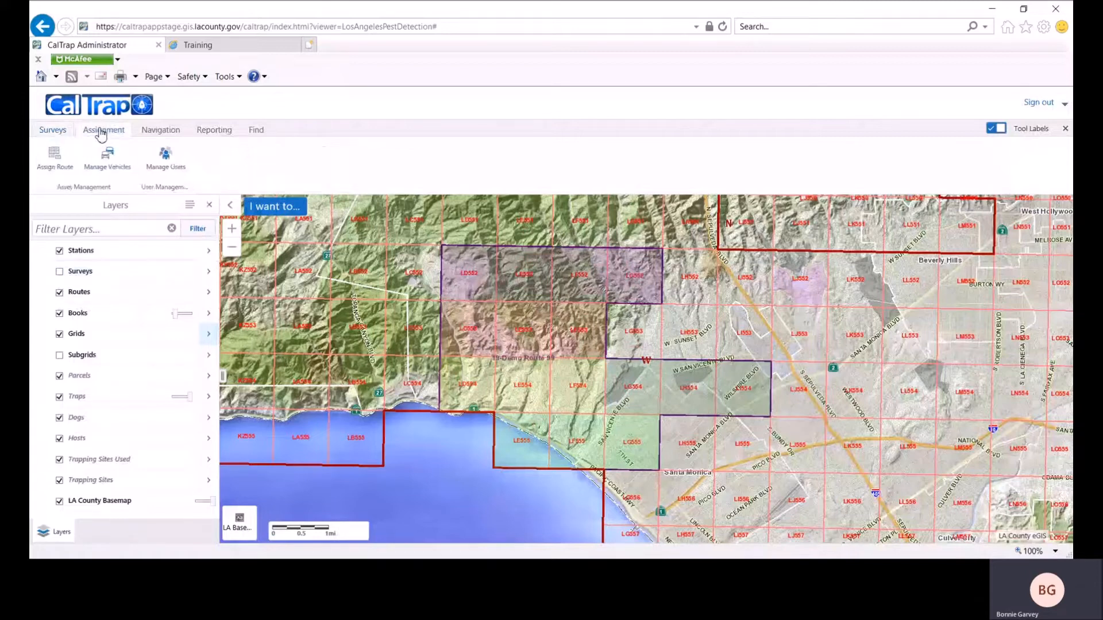
left_click(55, 164)
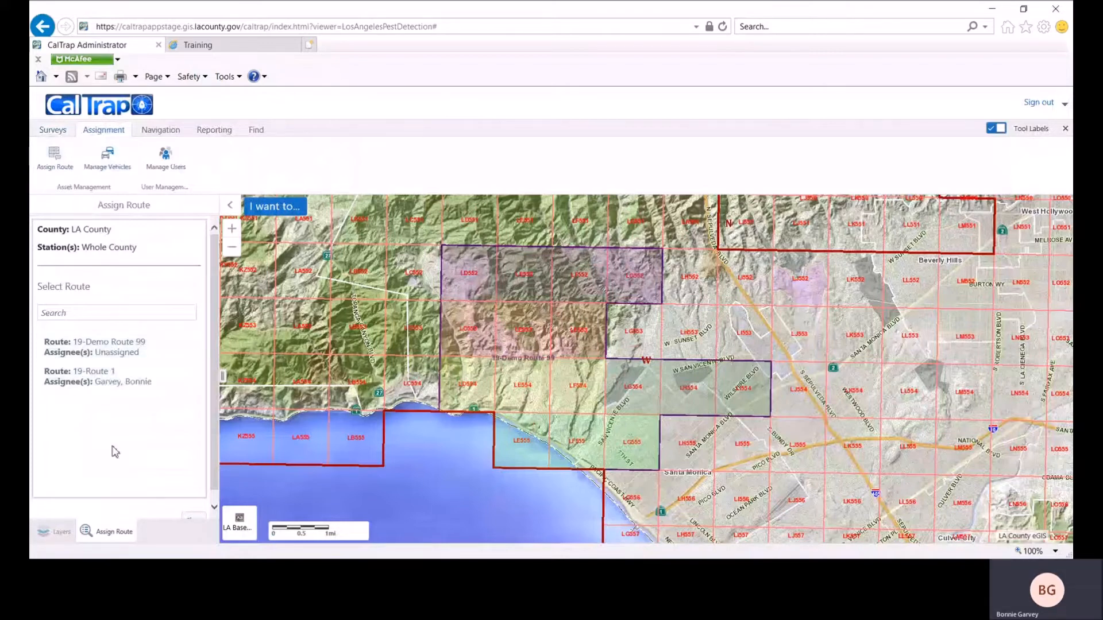
left_click(117, 351)
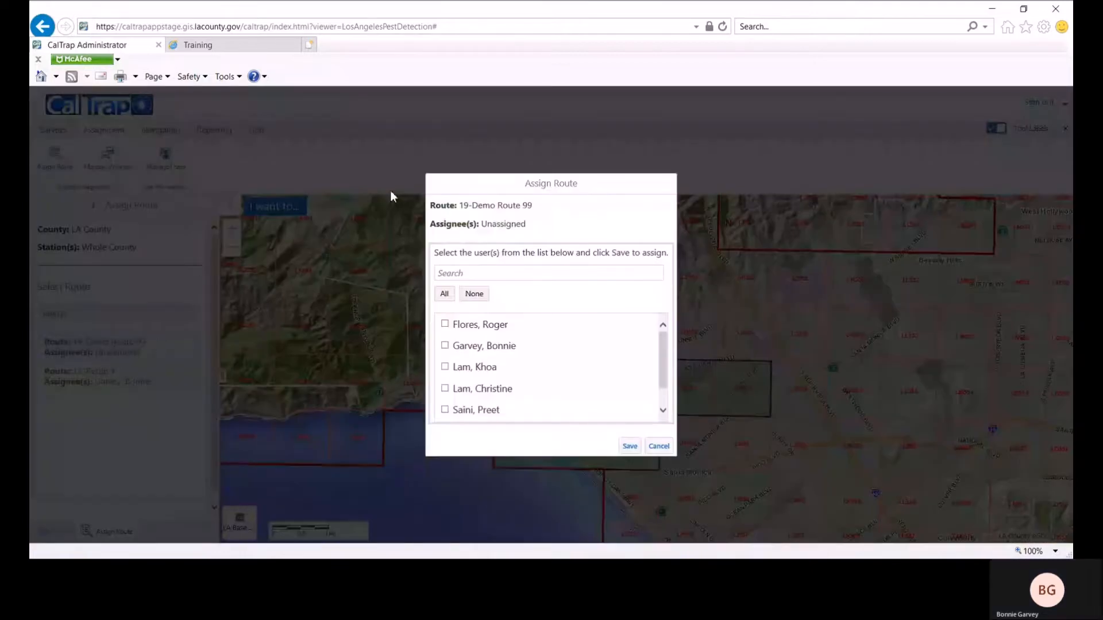
Step: Look through the users who can be assigned to the route, along with the search, All and None options
left_click(451, 274)
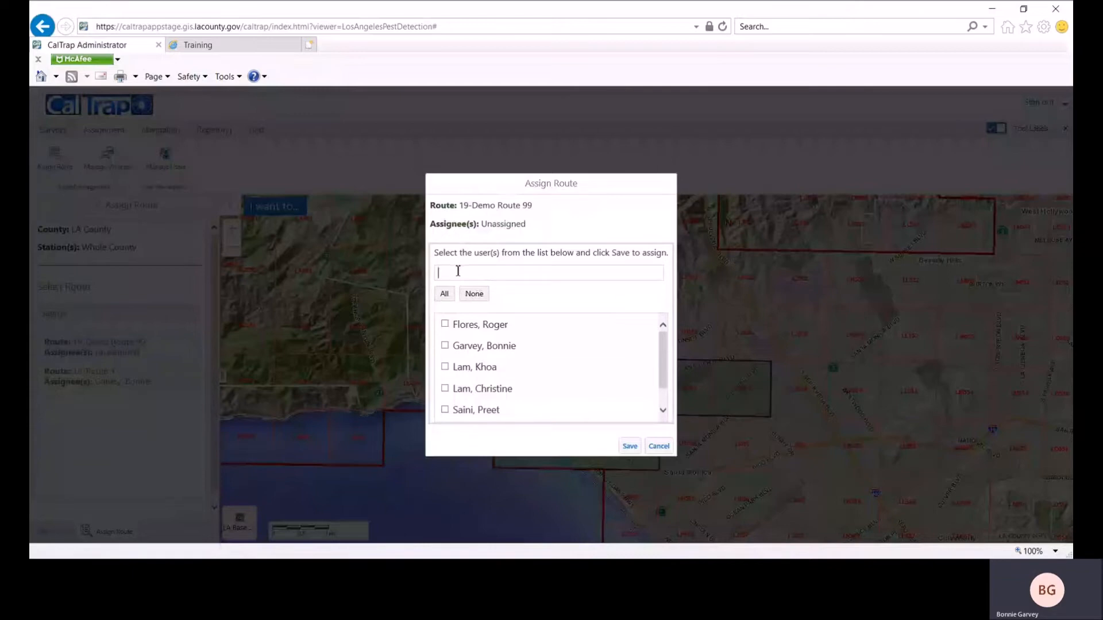
scroll(472, 328, "down", 1)
scroll(481, 344, "up", 1)
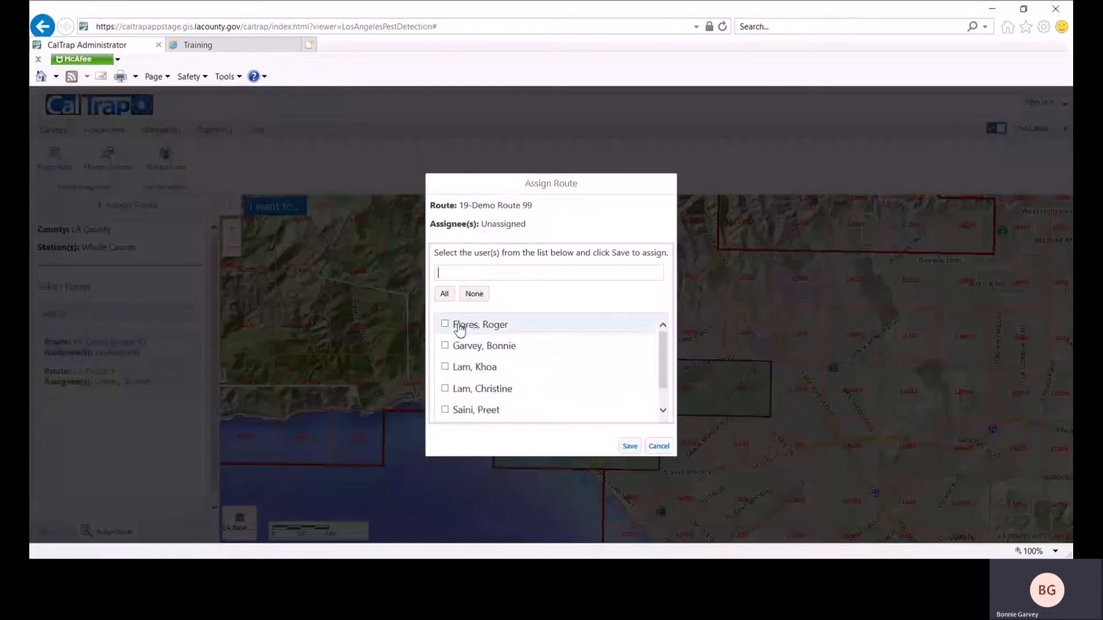
left_click(445, 296)
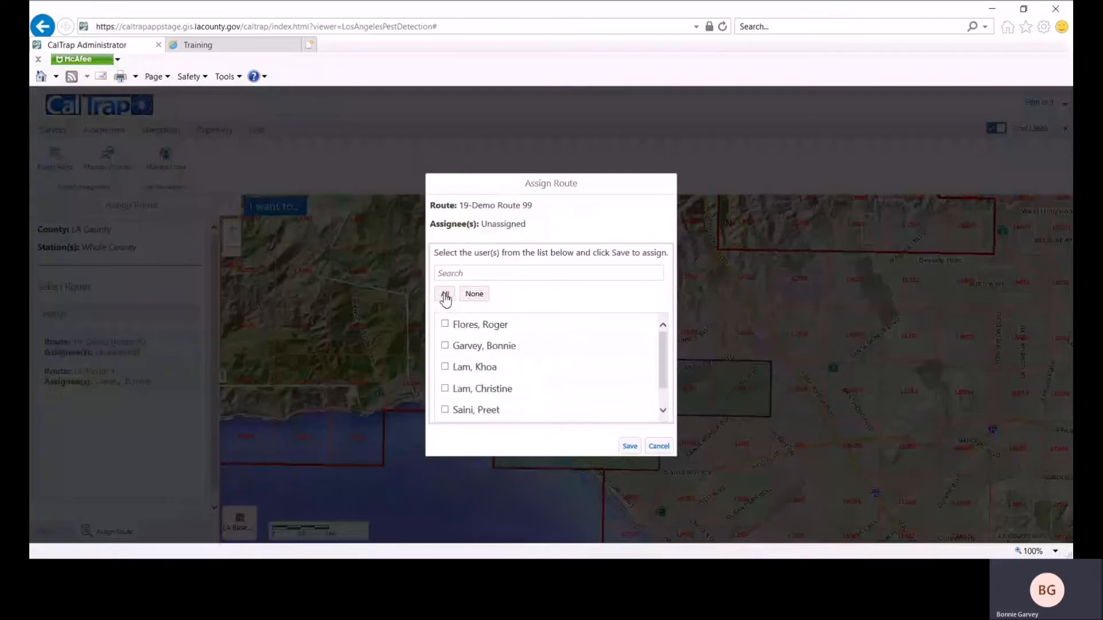
left_click(474, 306)
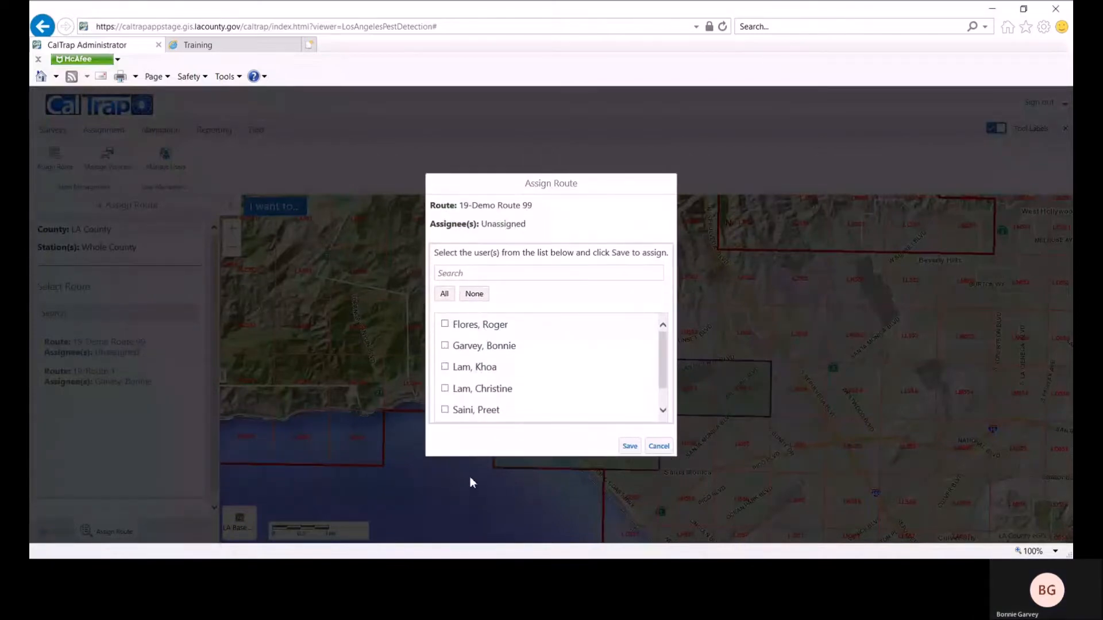
Step: Assign the first two listed users to route 19-Demo Route 99, save the assignment and dismiss the confirmation
left_click(445, 346)
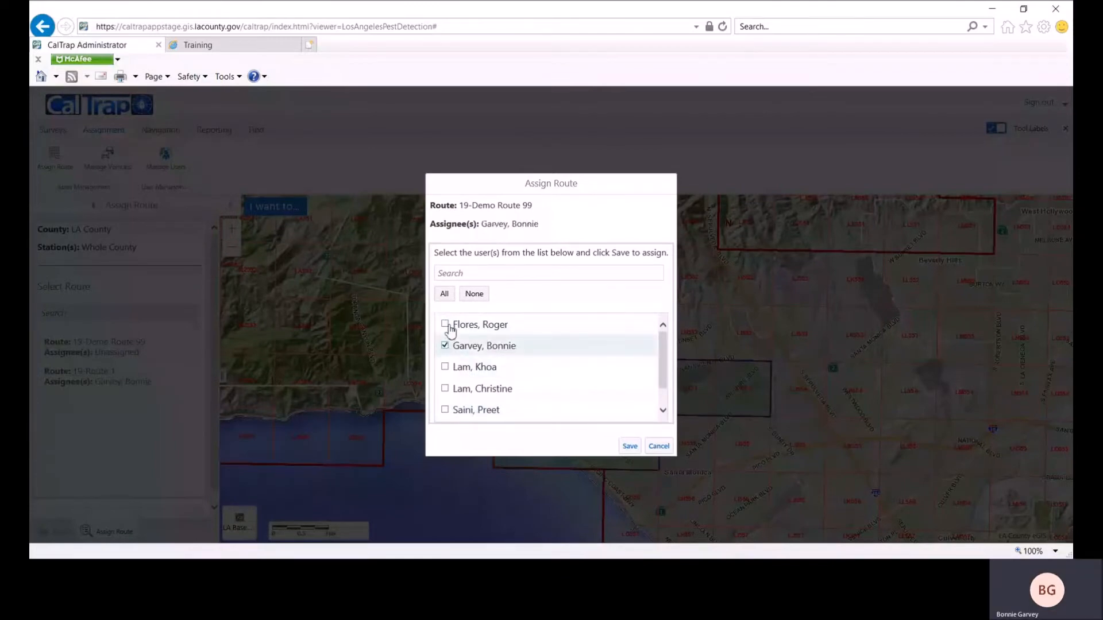
left_click(445, 325)
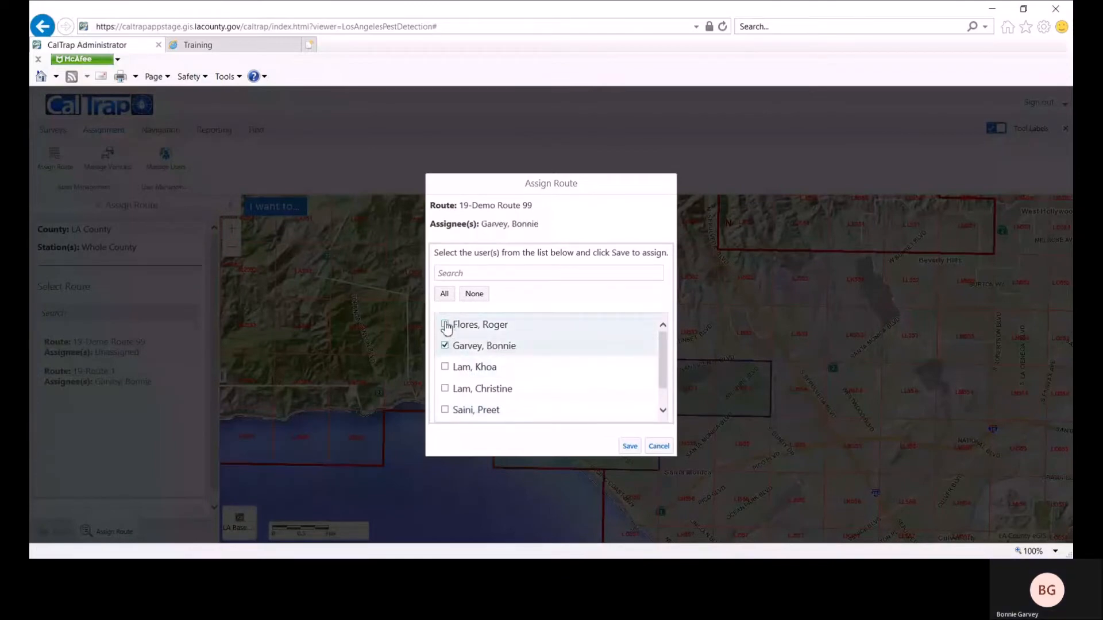
left_click(630, 446)
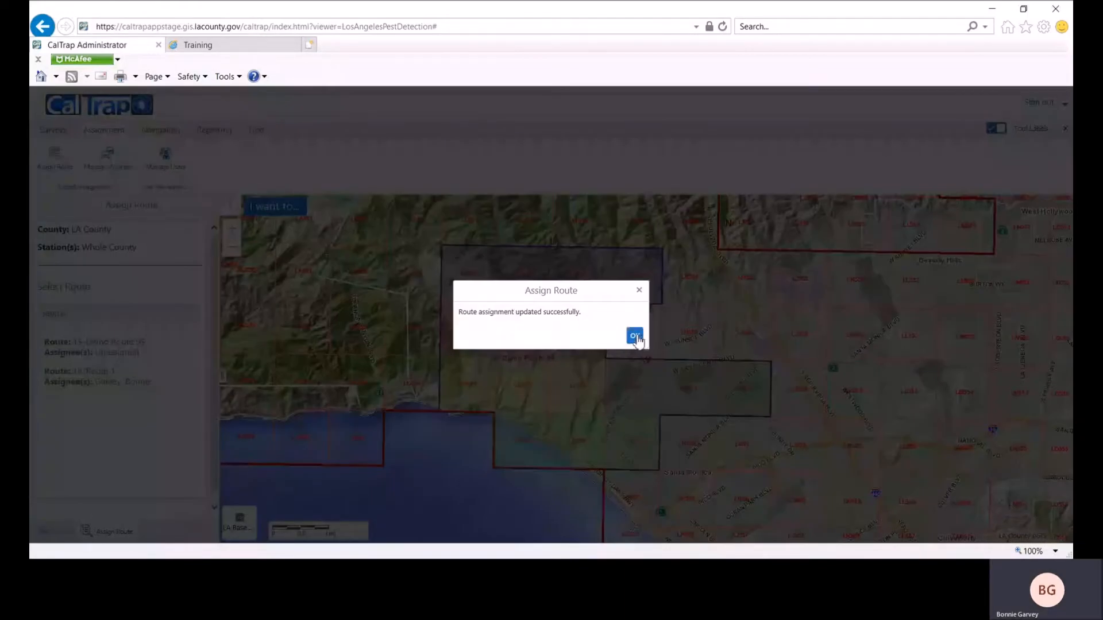
left_click(635, 339)
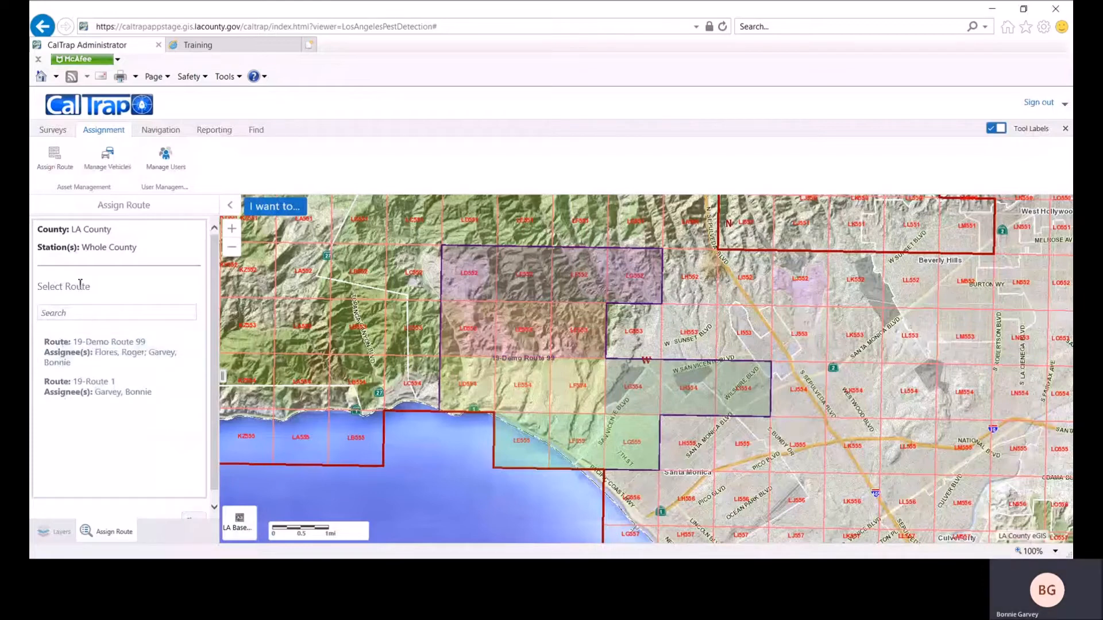
Step: Open 19-Demo Route 99 from the Demo 11.24.2020 Survey FF Set for modification
left_click(52, 131)
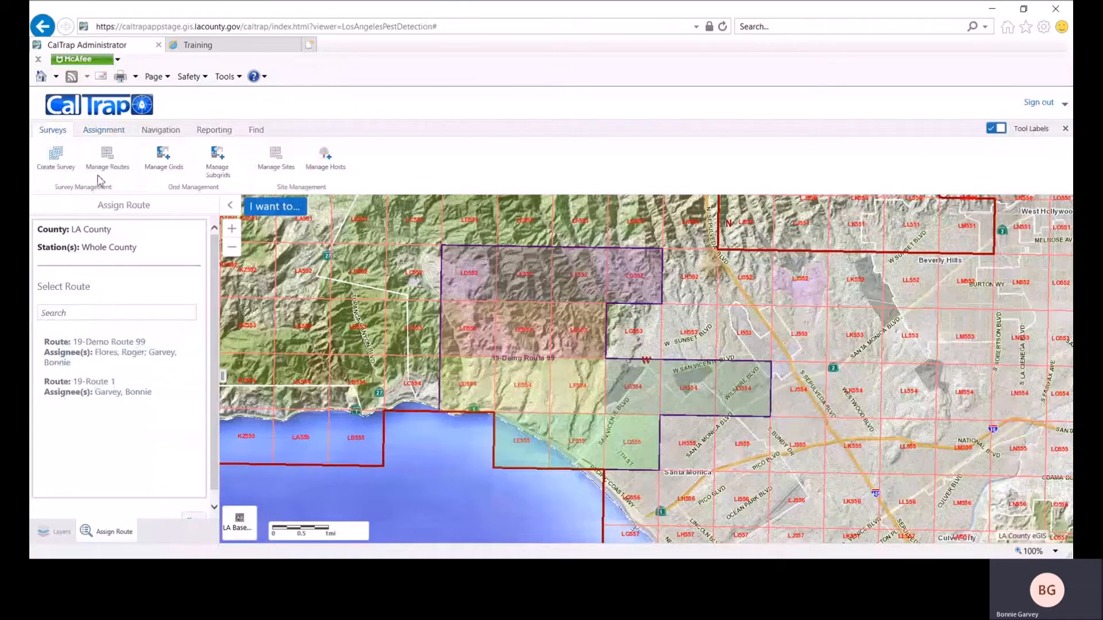
left_click(108, 158)
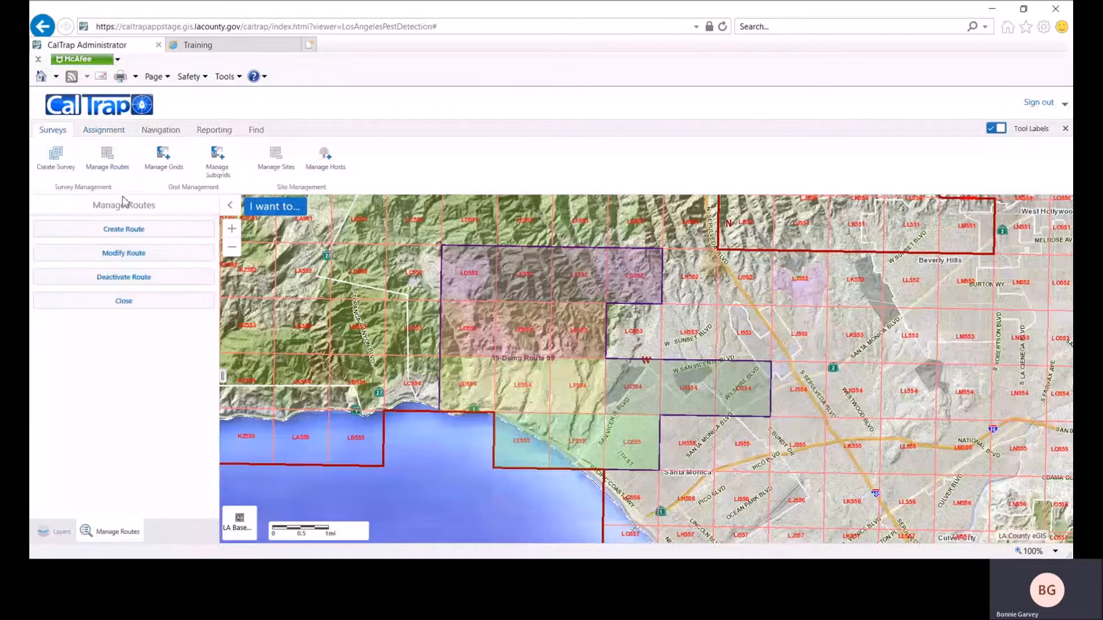
left_click(97, 255)
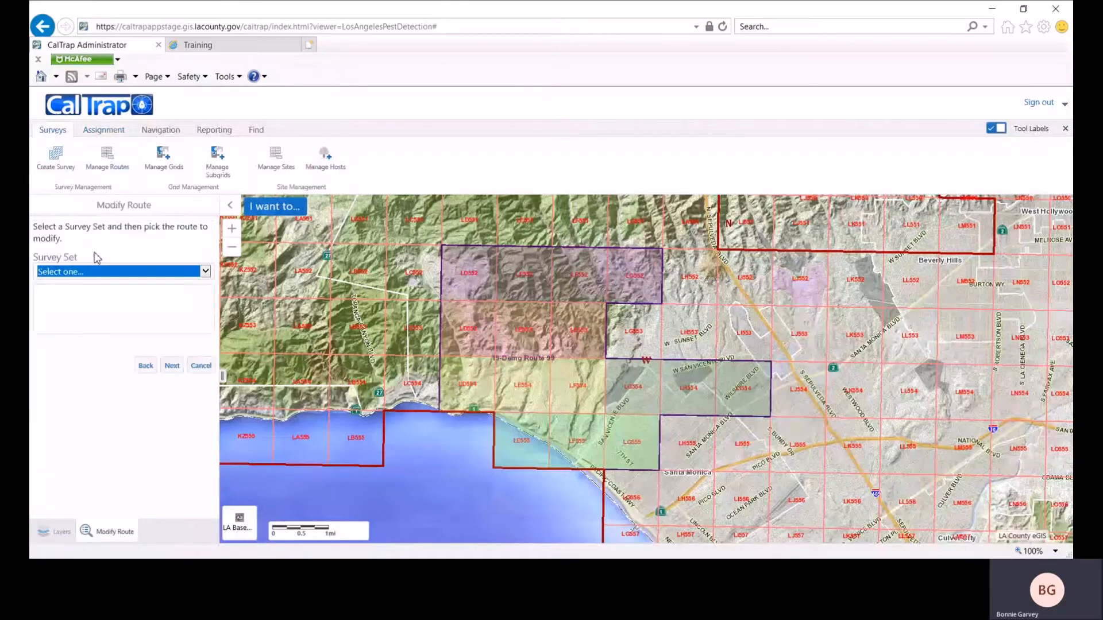
left_click(206, 272)
left_click(157, 289)
left_click(109, 293)
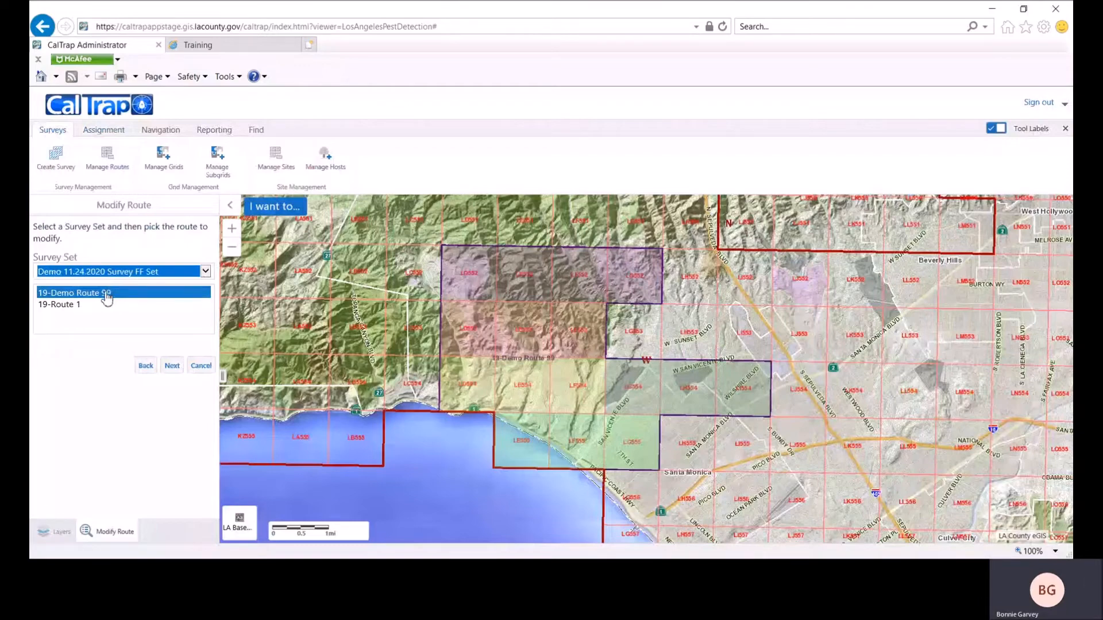
left_click(106, 293)
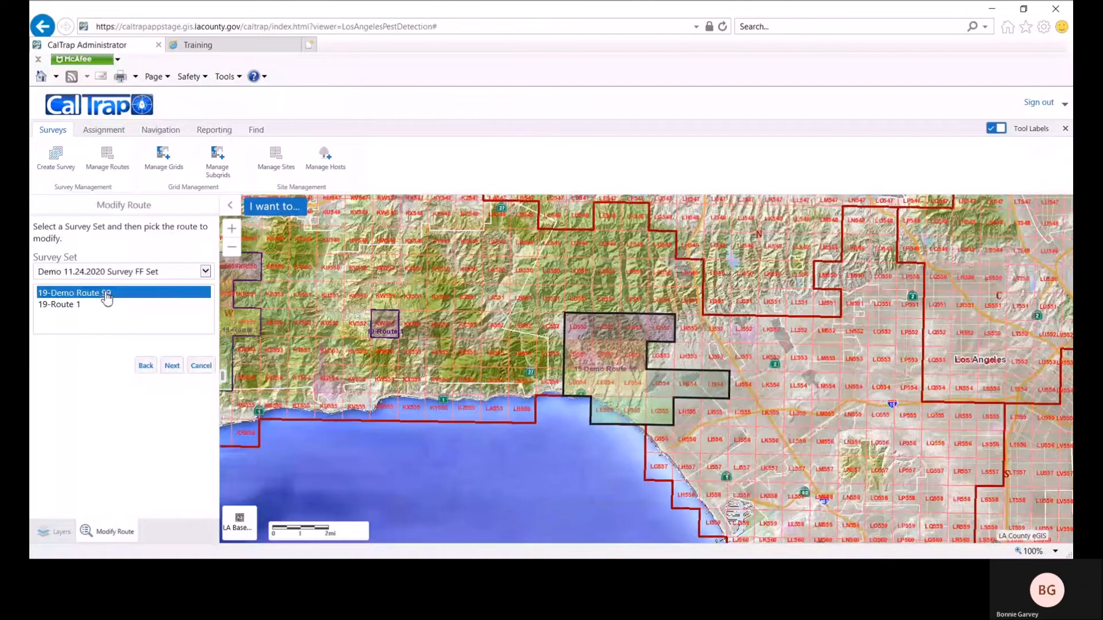
left_click(173, 366)
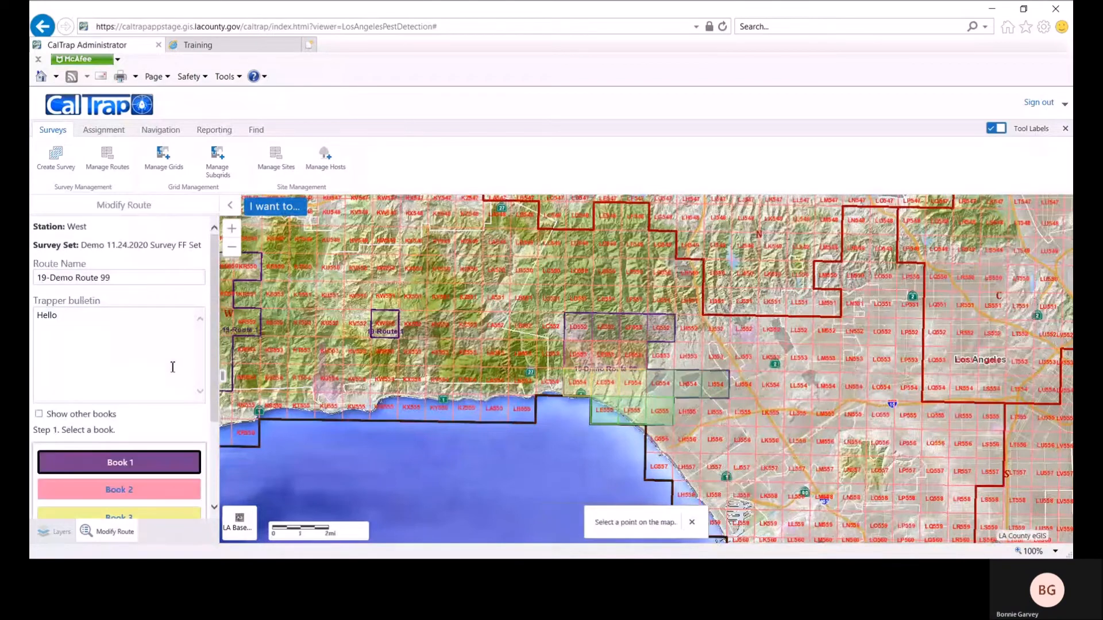
Step: Remove grid LG552 from Book 1, save the modified route and dismiss the confirmation
left_click_drag(216, 294, 217, 379)
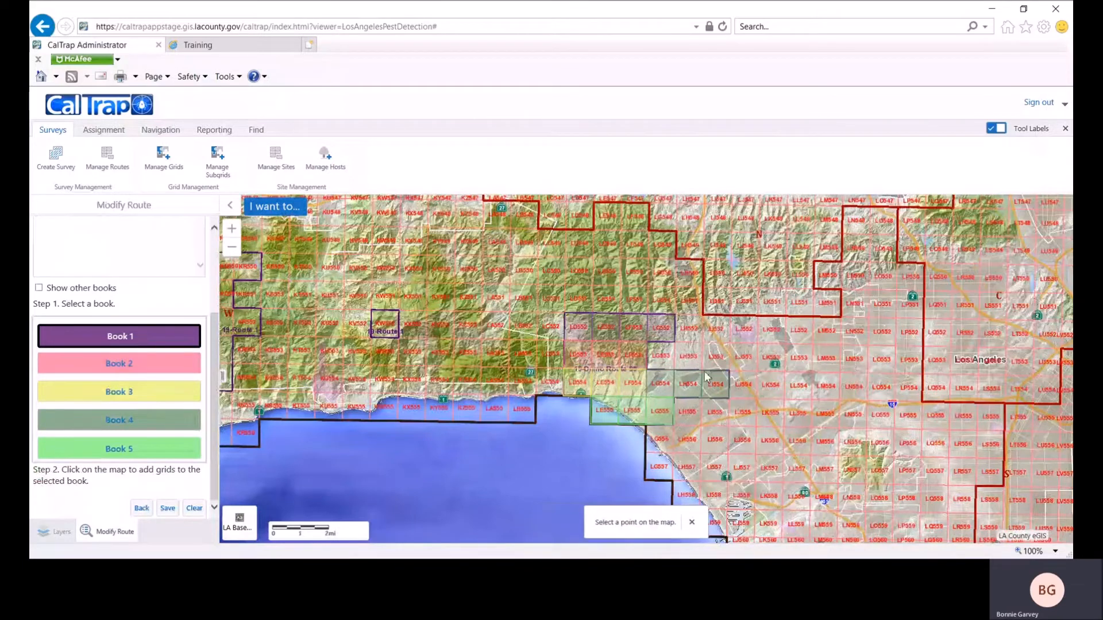
left_click(663, 332)
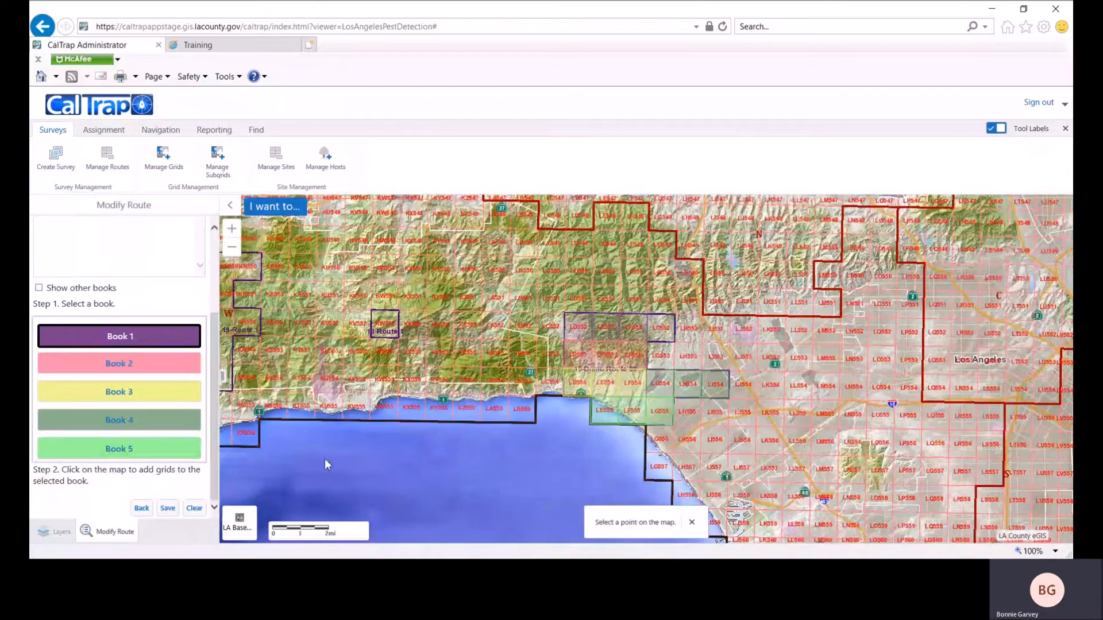
left_click(169, 510)
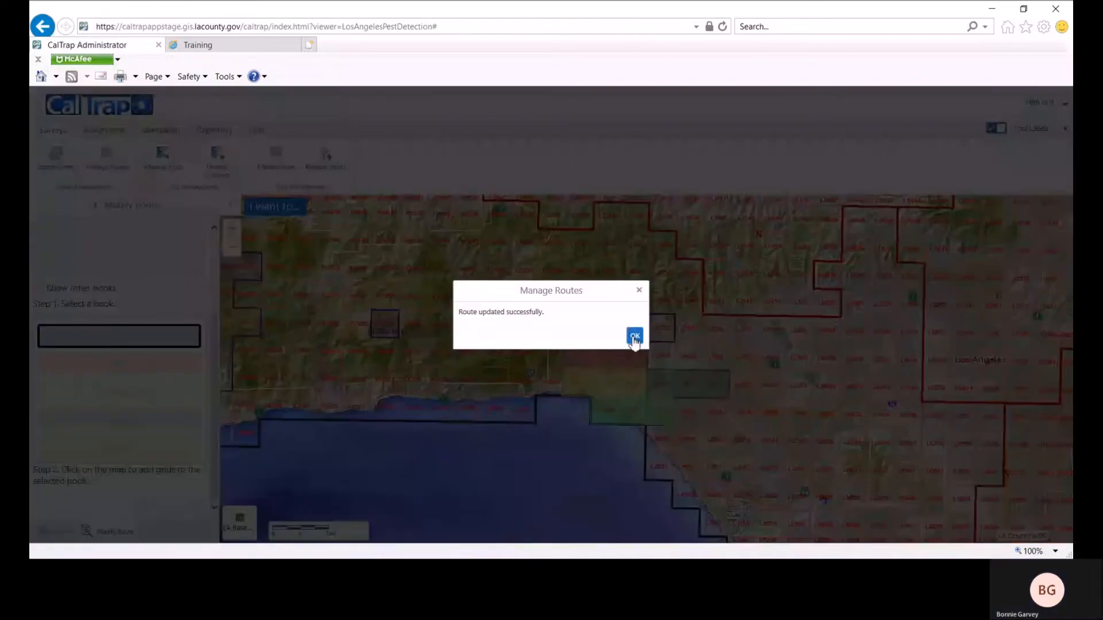
left_click(634, 338)
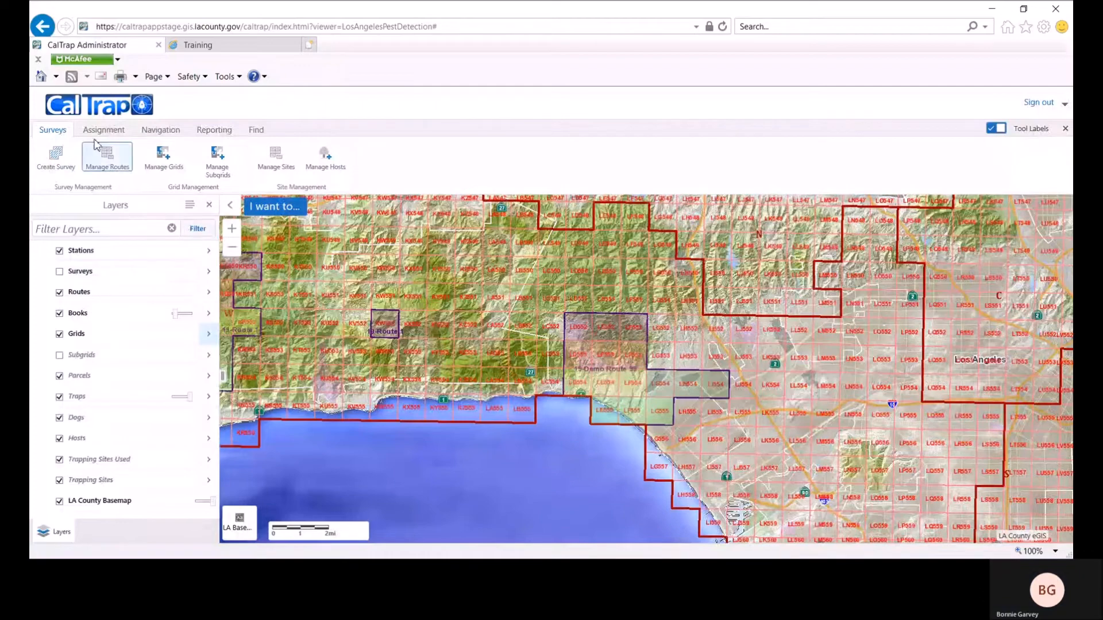
Step: Try to deactivate 19-Demo Route 99 in the Demo 11.24.2020 Survey FF Set while users are assigned to it
left_click(109, 157)
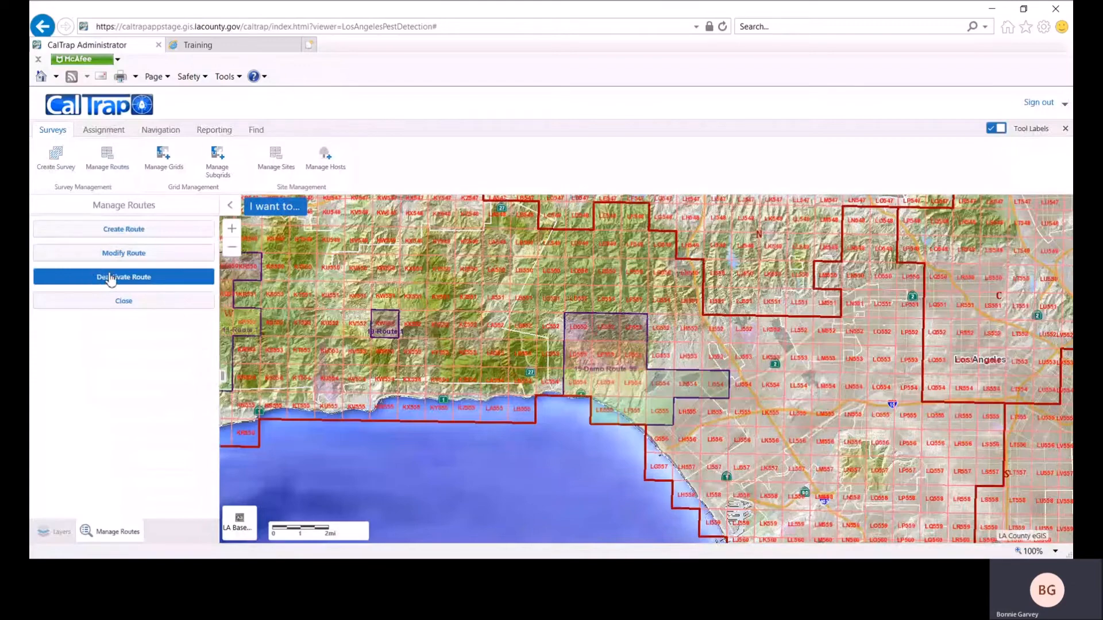
left_click(115, 280)
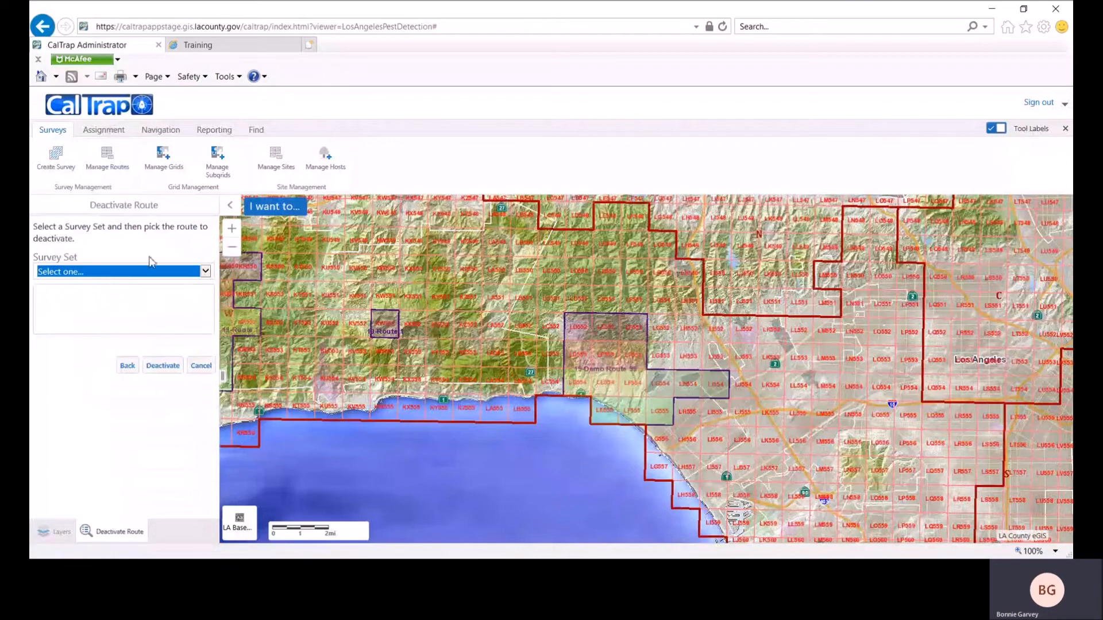
left_click(205, 273)
left_click(172, 291)
left_click(118, 294)
left_click(117, 297)
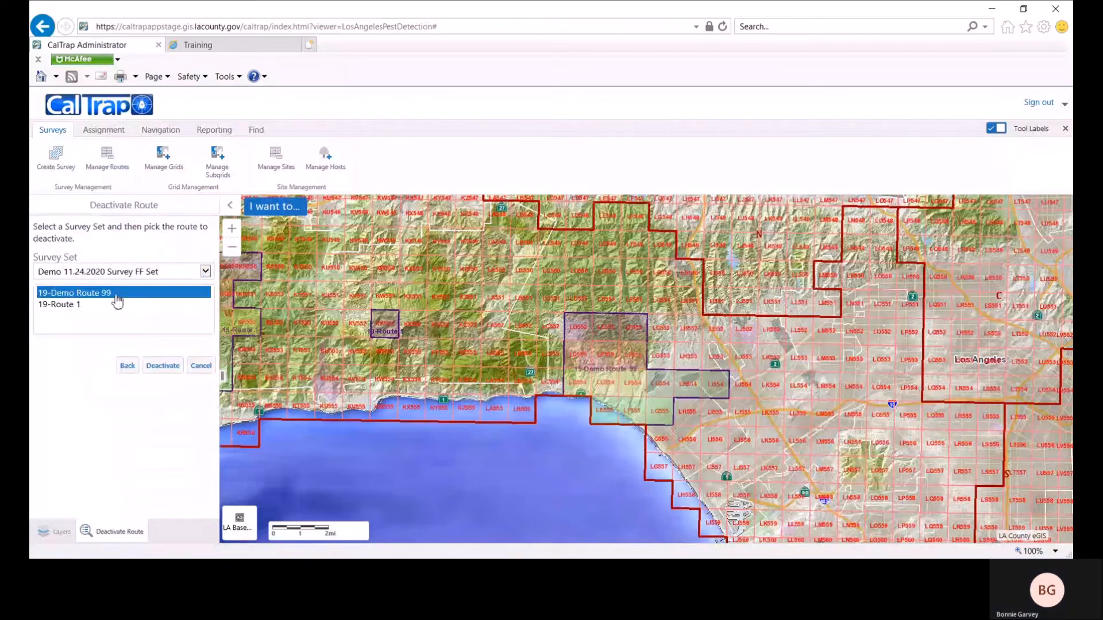
left_click(164, 366)
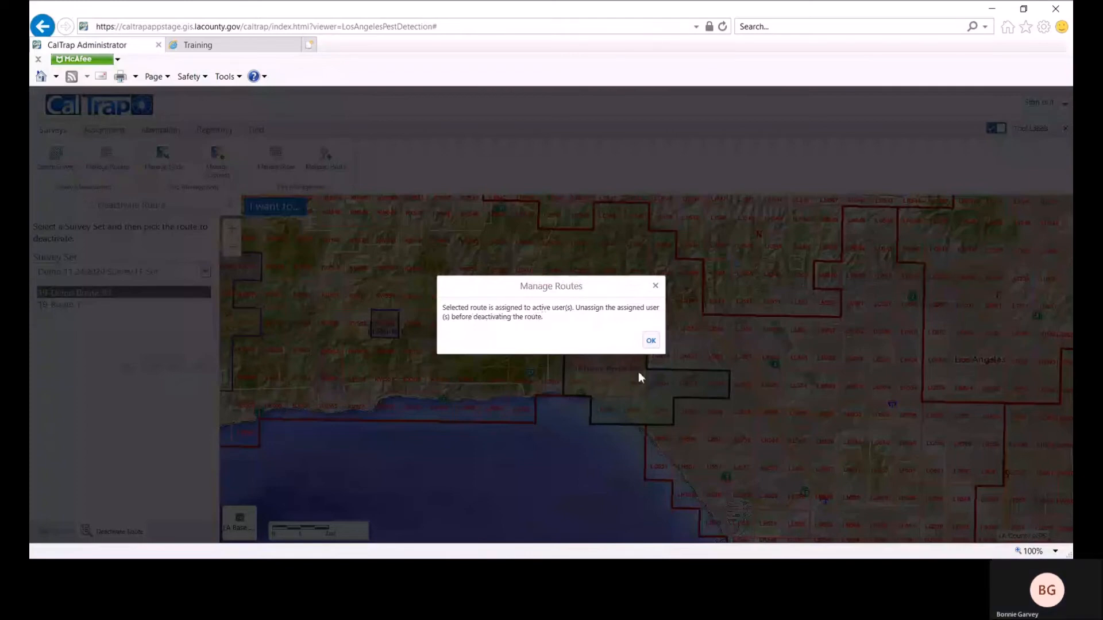
left_click(651, 342)
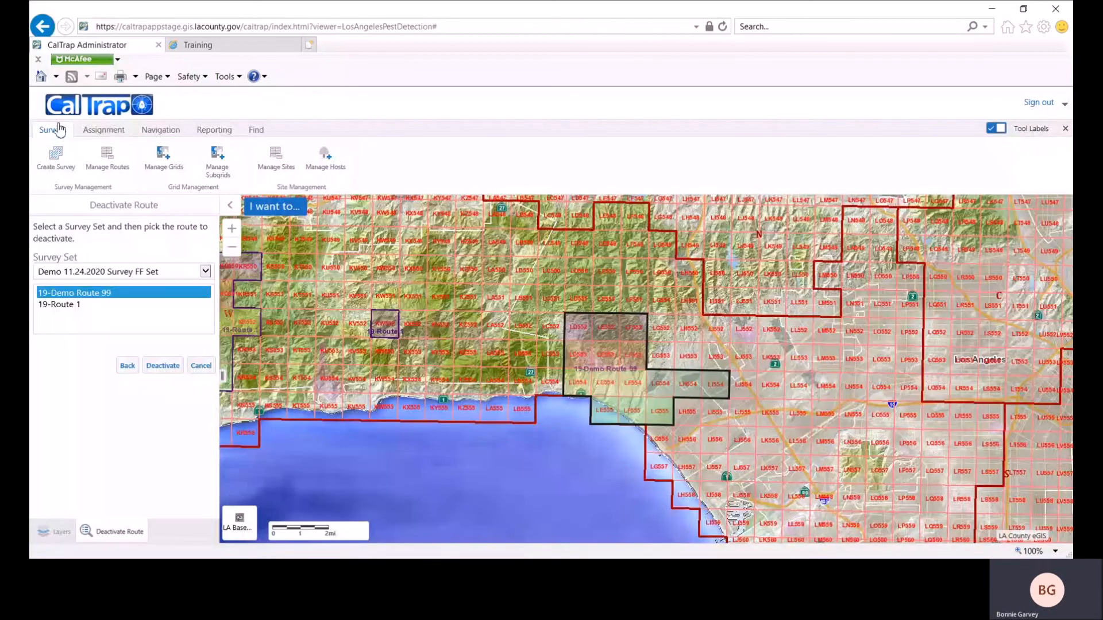
Step: Unassign all users from 19-Demo Route 99, save the assignment and dismiss the confirmation
left_click(115, 131)
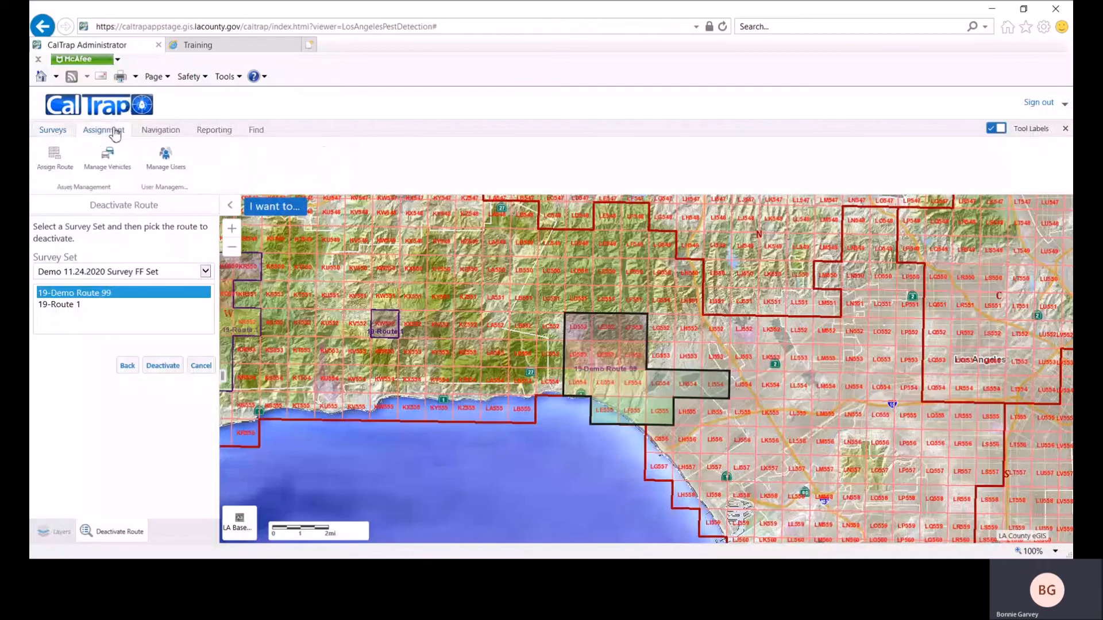
left_click(56, 160)
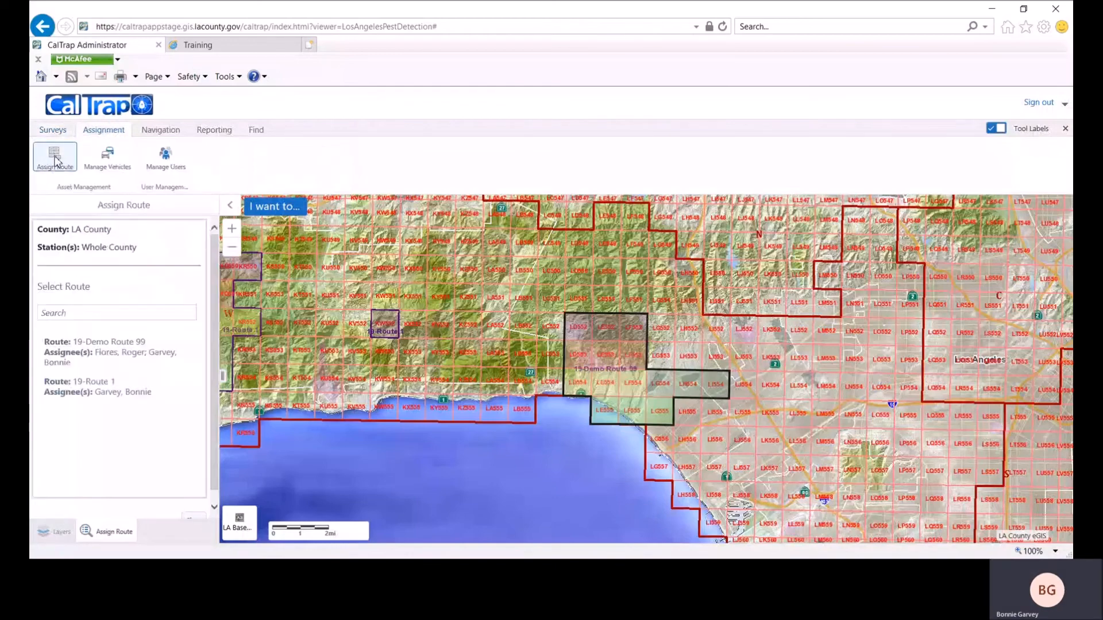
left_click(110, 354)
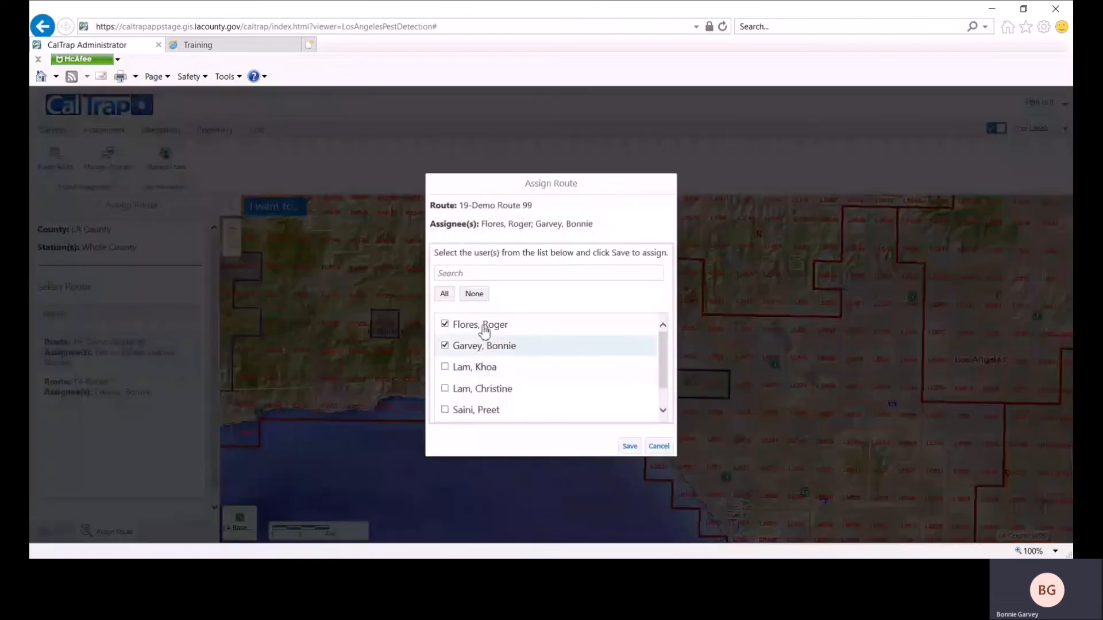
left_click(474, 296)
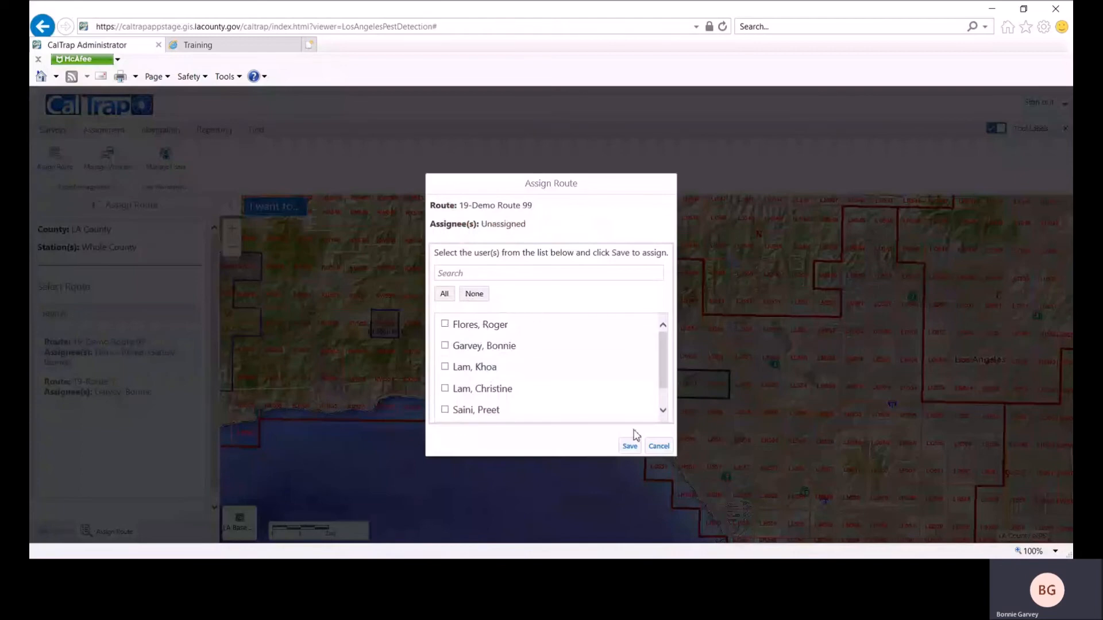
left_click(629, 447)
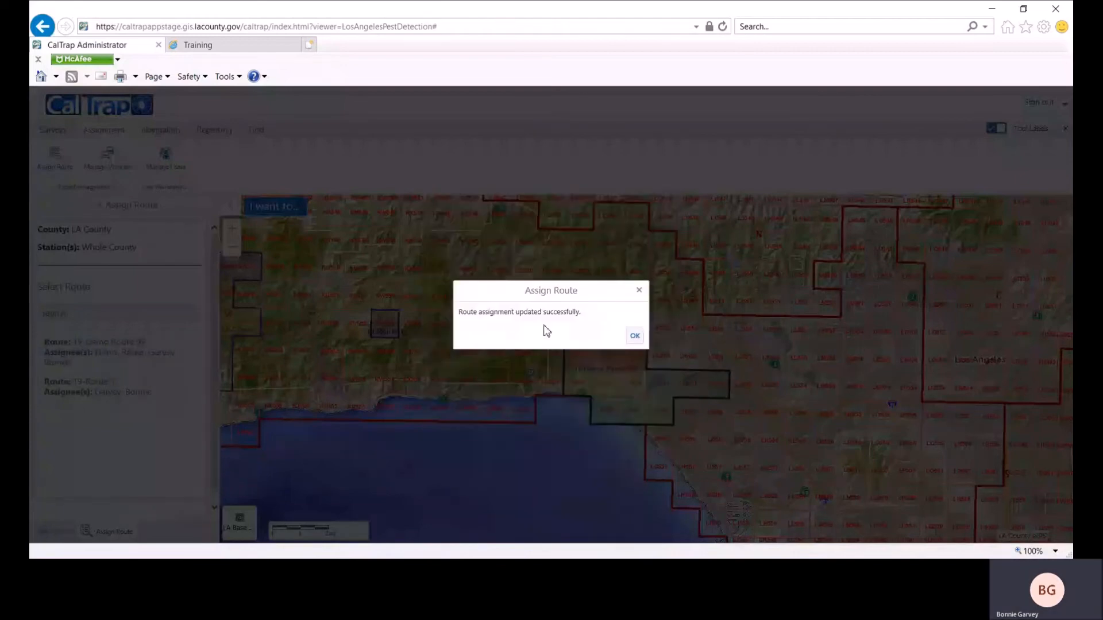
left_click(635, 336)
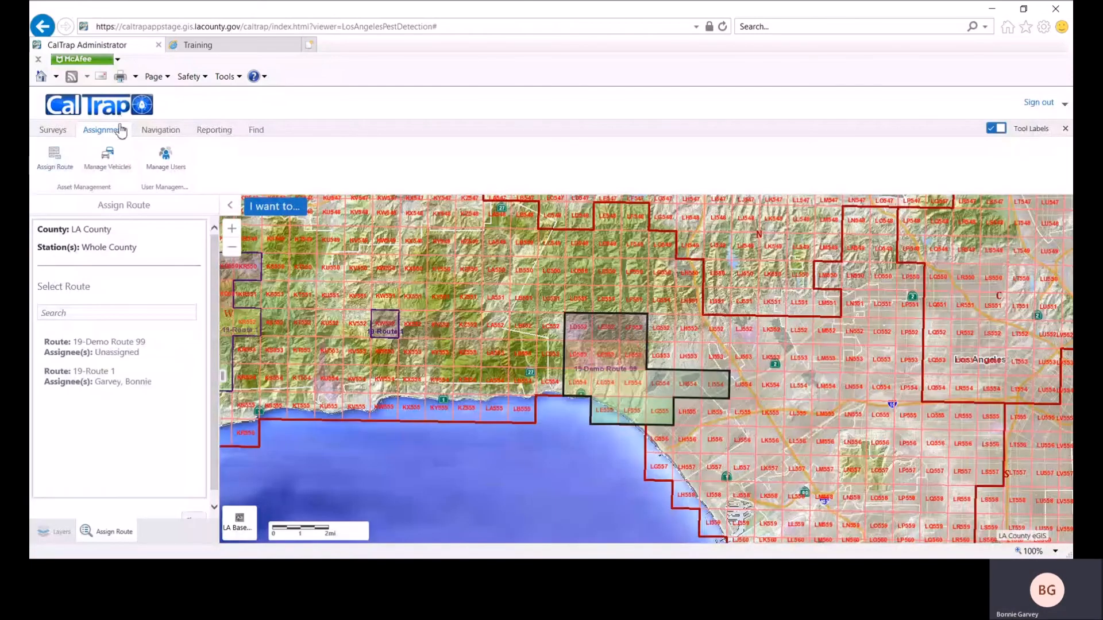
Step: Deactivate 19-Demo Route 99 in the Demo 11.24.2020 Survey FF Set and dismiss the confirmation
left_click(58, 130)
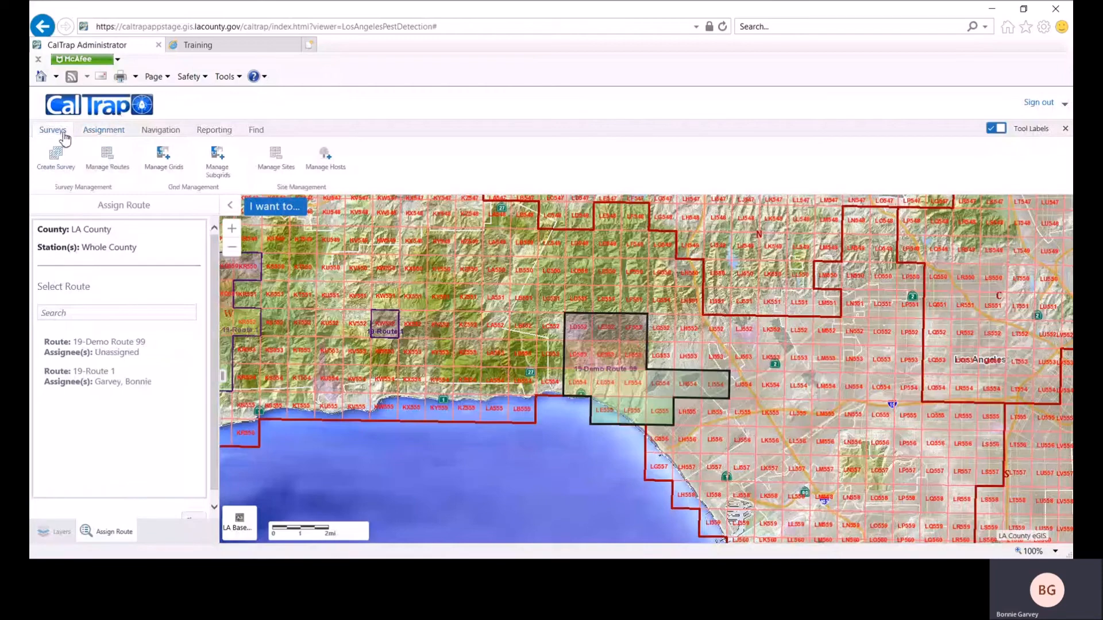
left_click(118, 167)
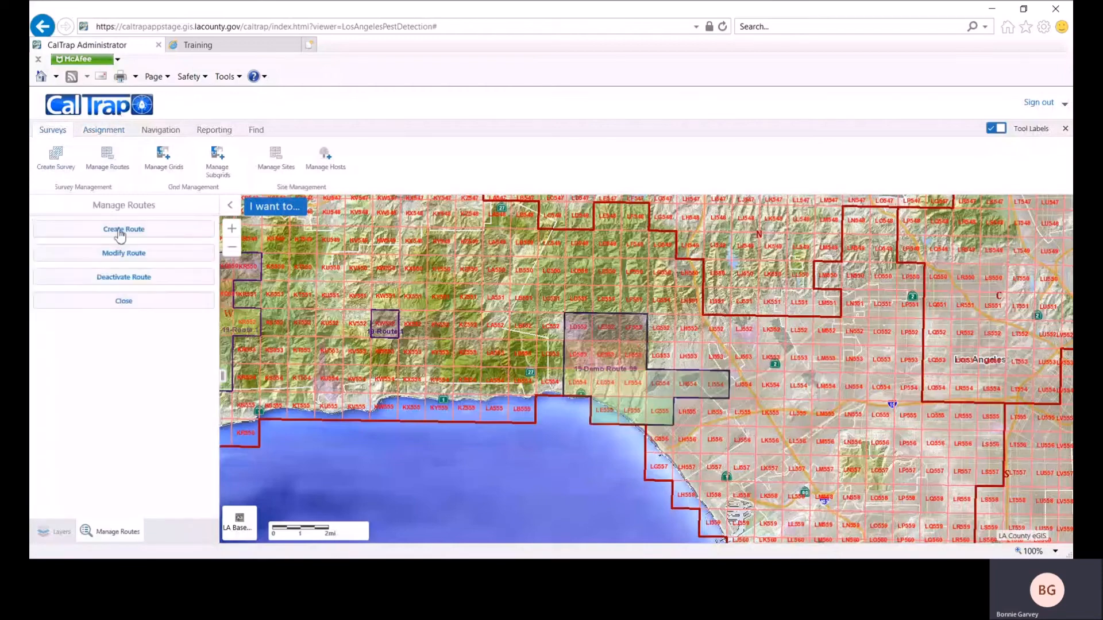
left_click(125, 278)
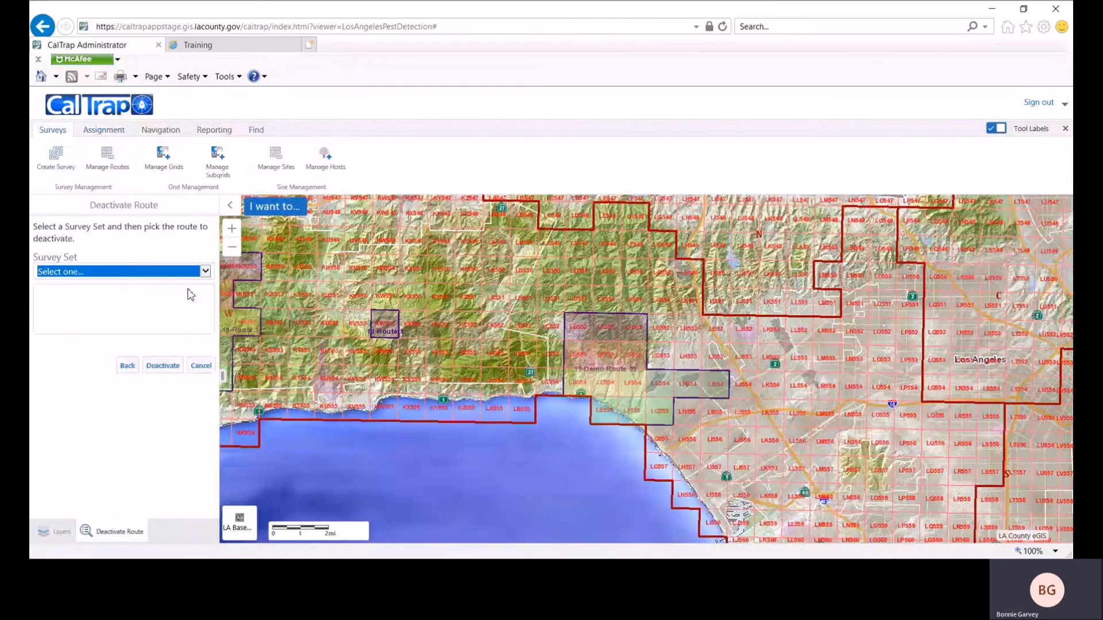
left_click(181, 286)
left_click(111, 295)
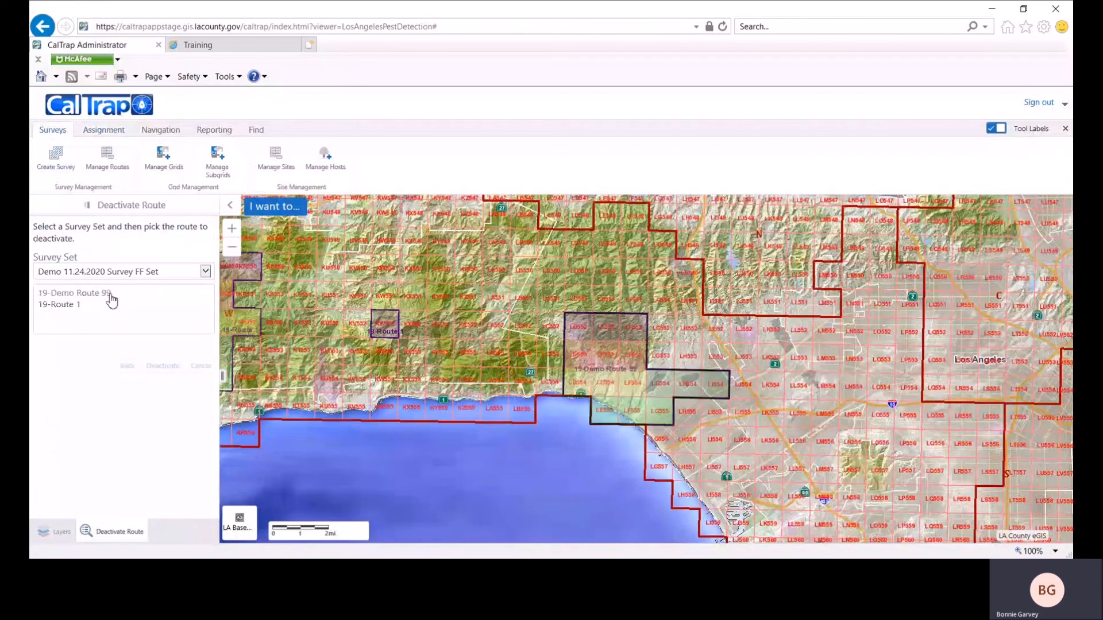
left_click(162, 368)
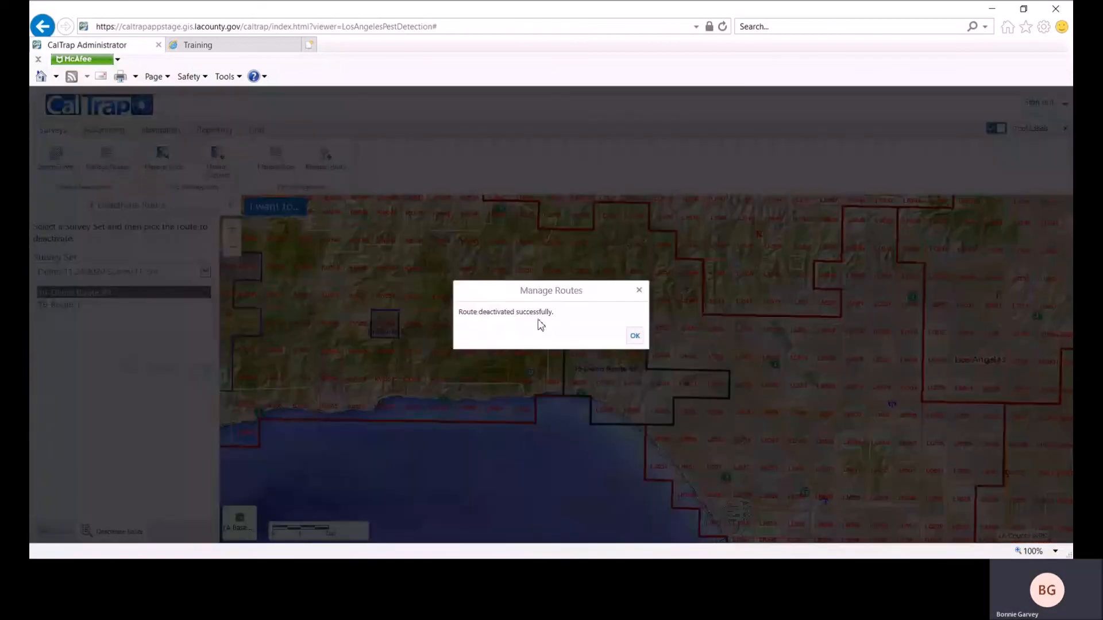
left_click(635, 337)
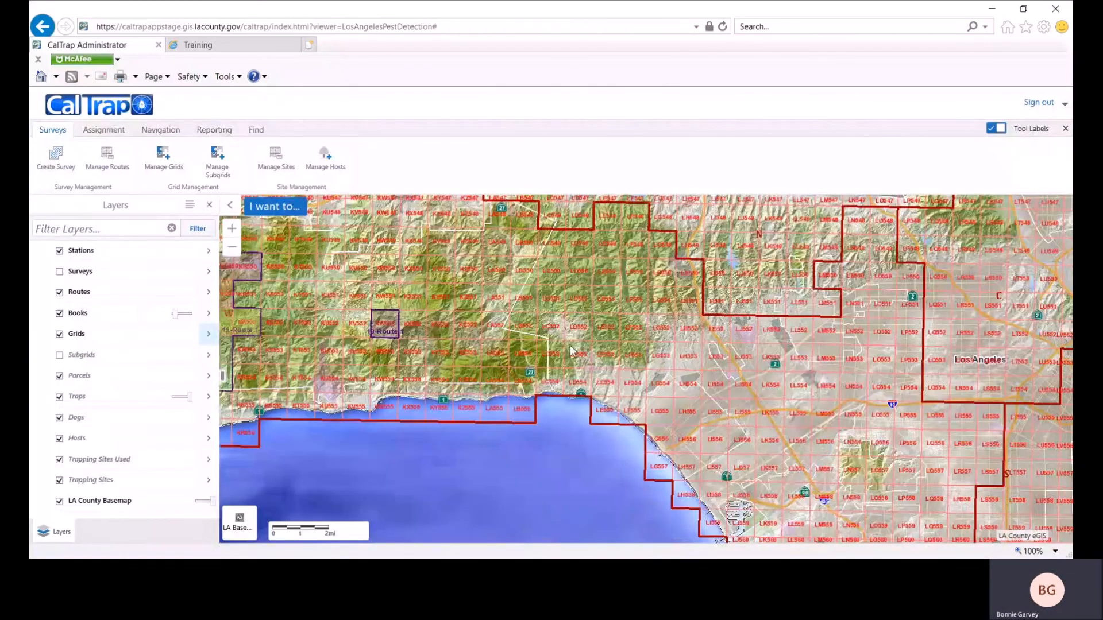